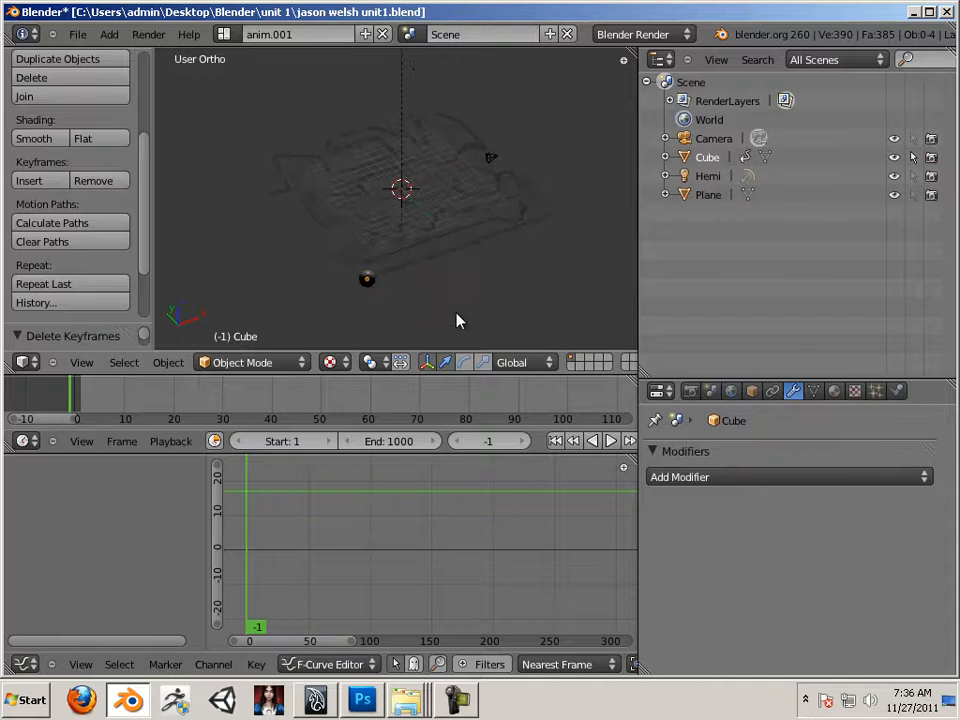
Step: Select the black ball at the start of the track and rename the object "player"
right_click(405, 273)
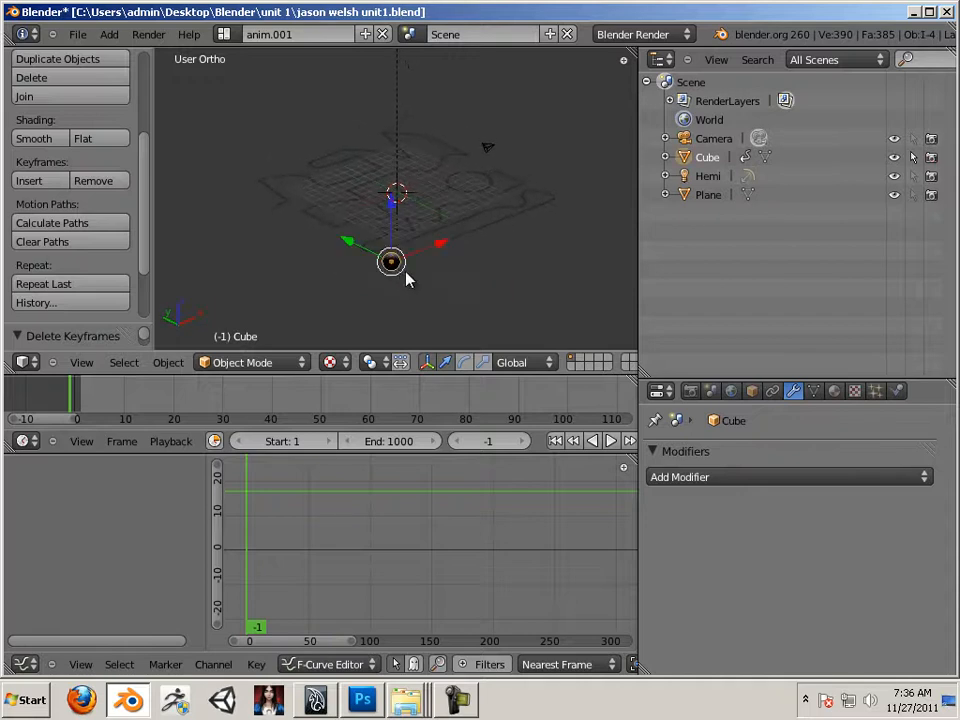
middle_drag(397, 224, 445, 243)
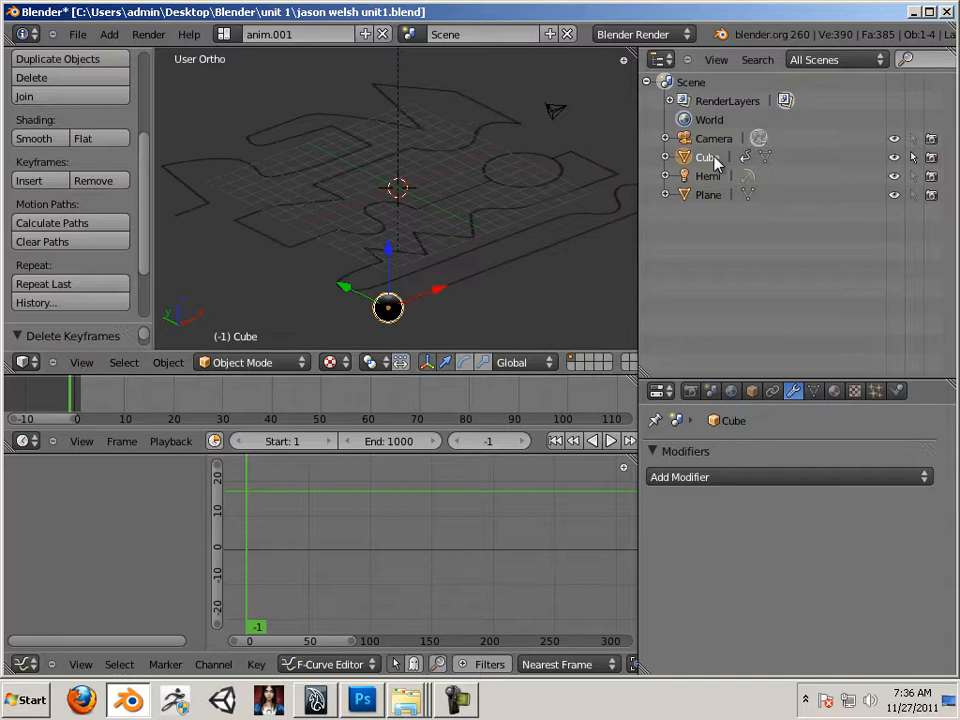
click(752, 390)
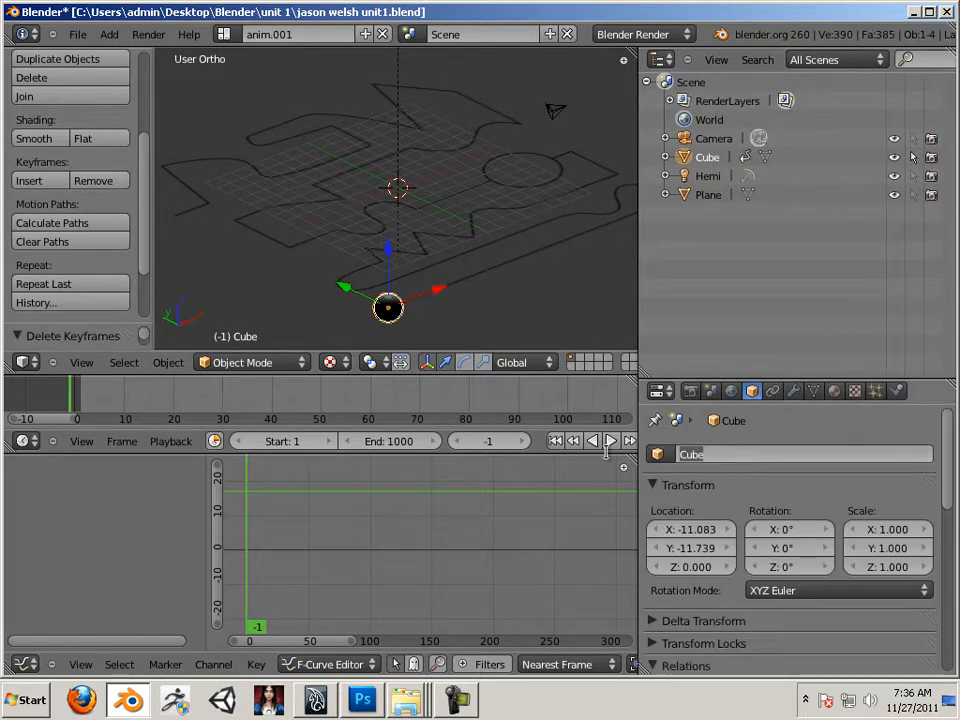
text(player)
key(Return)
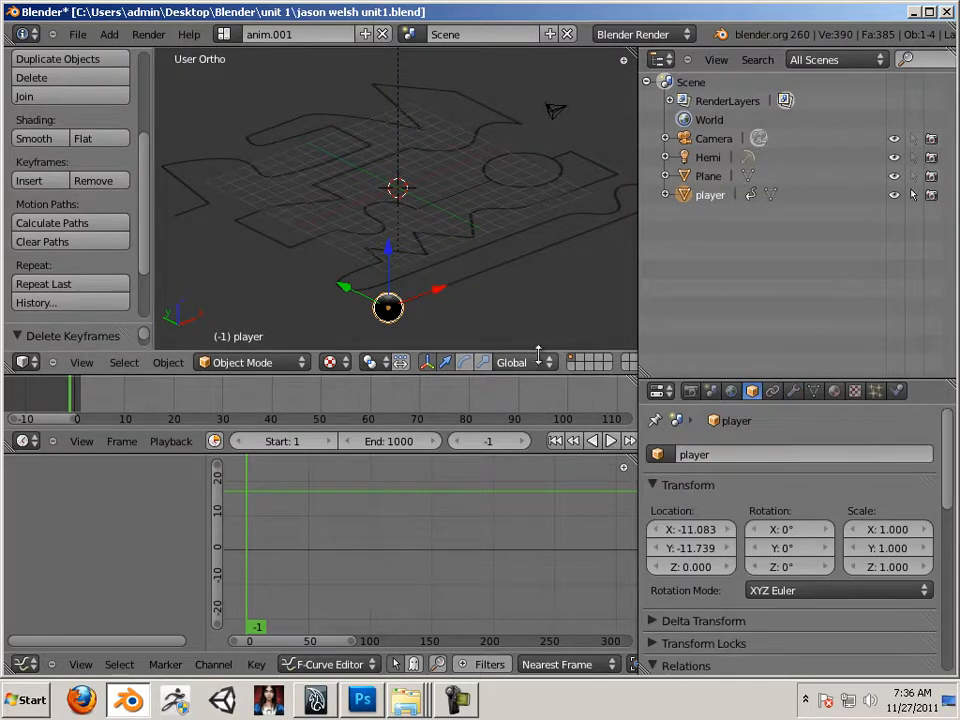
Step: Select the Hemi lamp above the track and look up the lamp entry among the objects that can be added
middle_drag(506, 272, 542, 216)
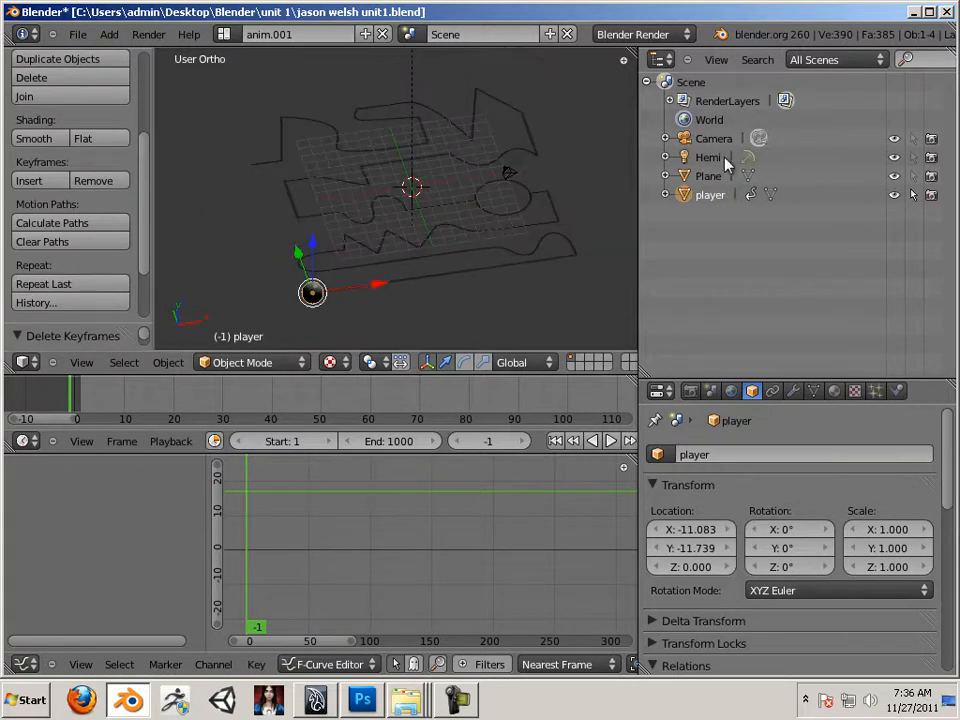
click(708, 157)
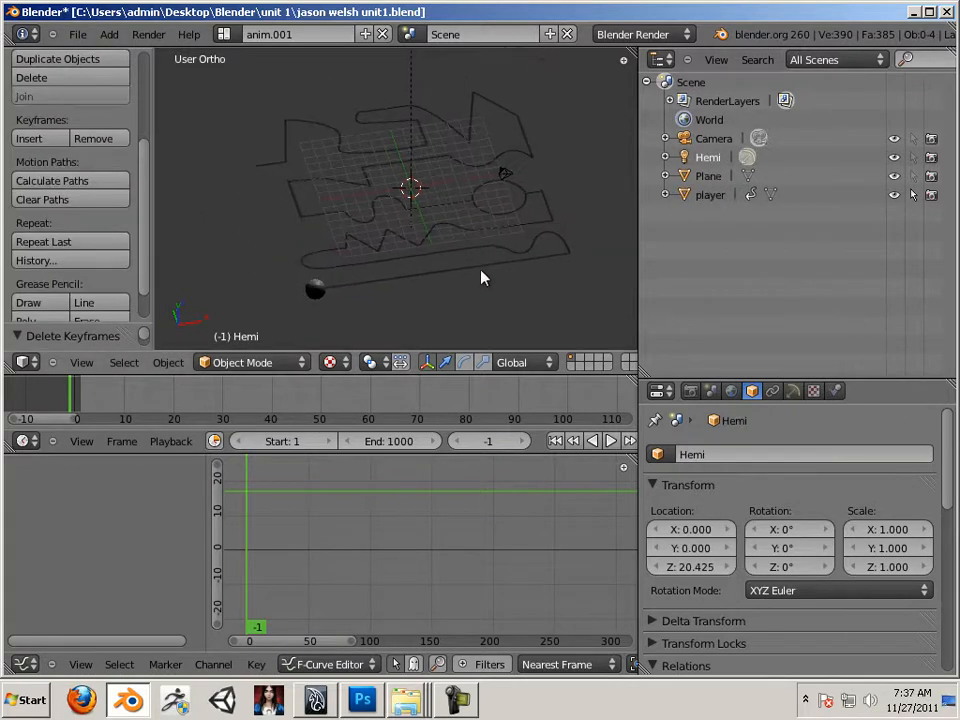
scroll(440, 265, down, 5)
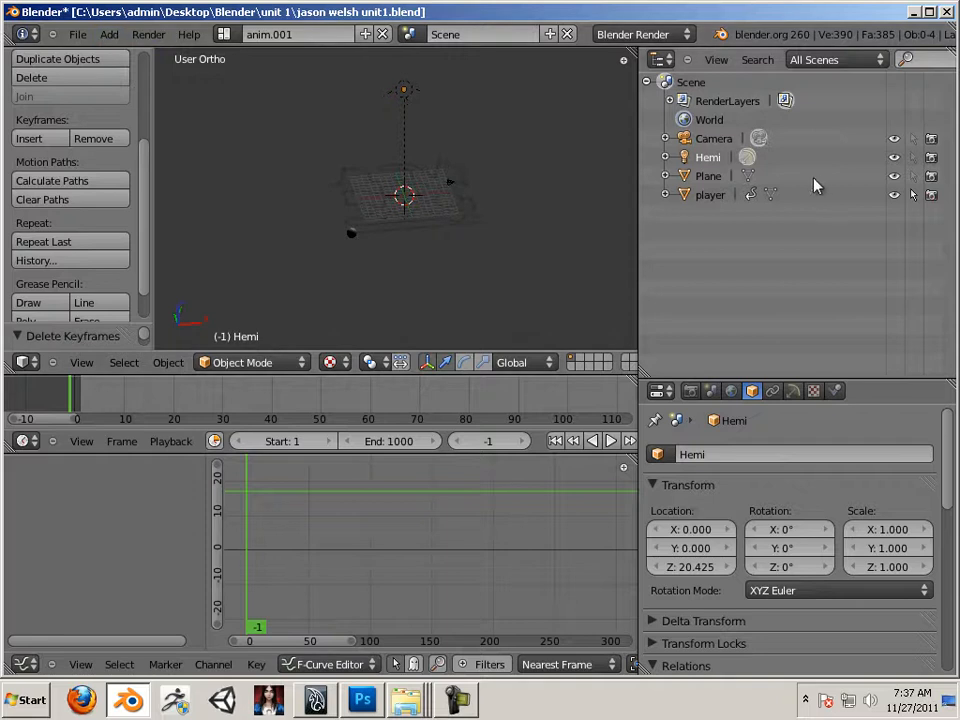
click(108, 34)
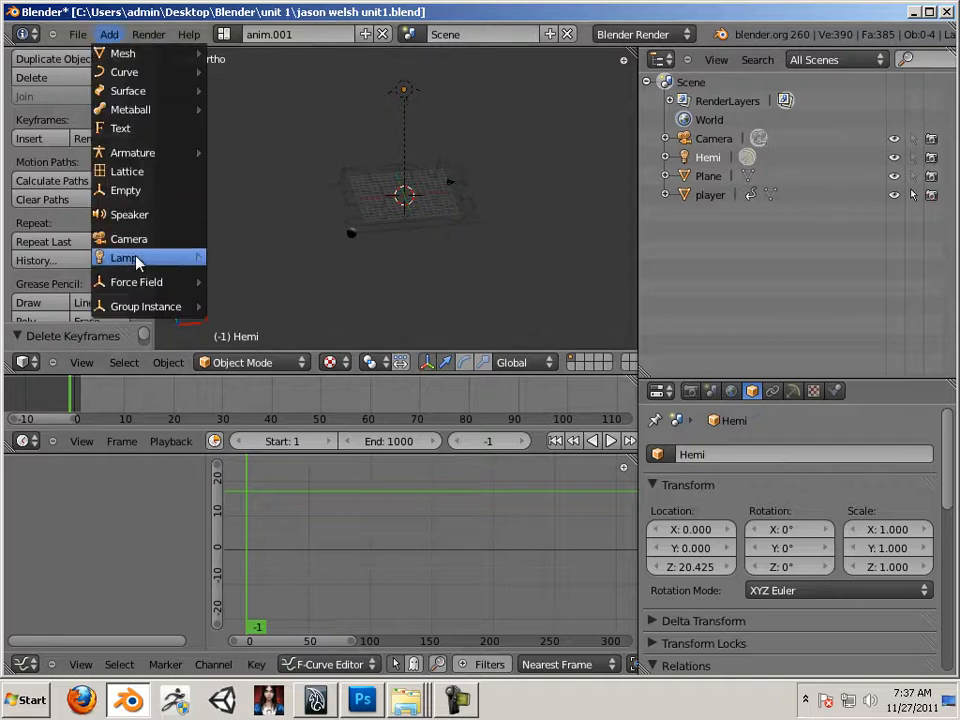
mouse_move(150, 260)
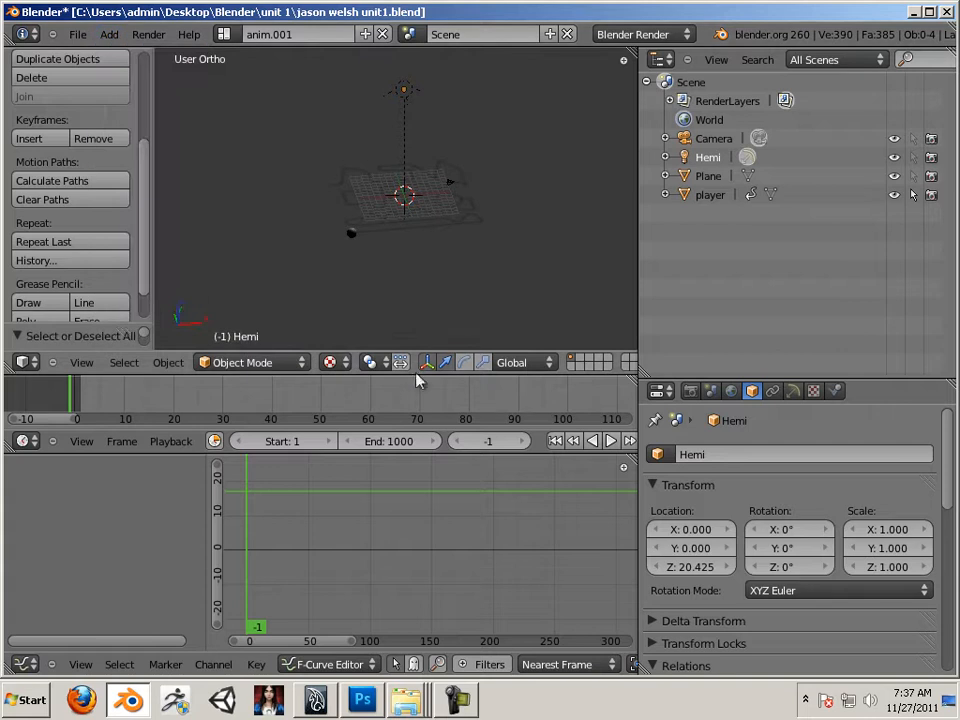
Step: Set the 3D viewport shading to Textured
click(368, 363)
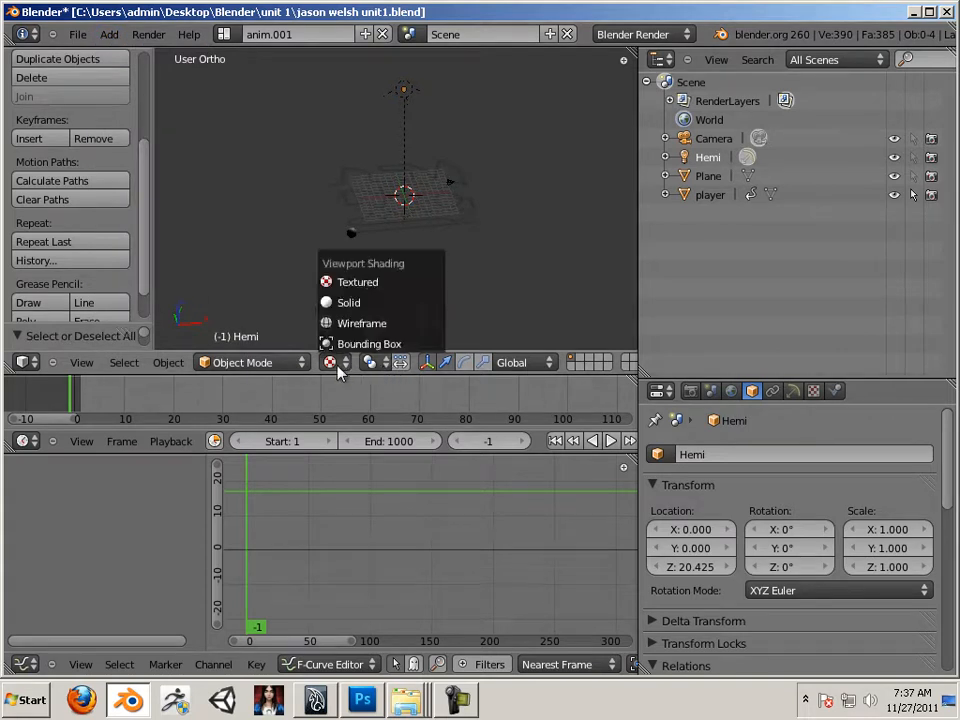
click(364, 284)
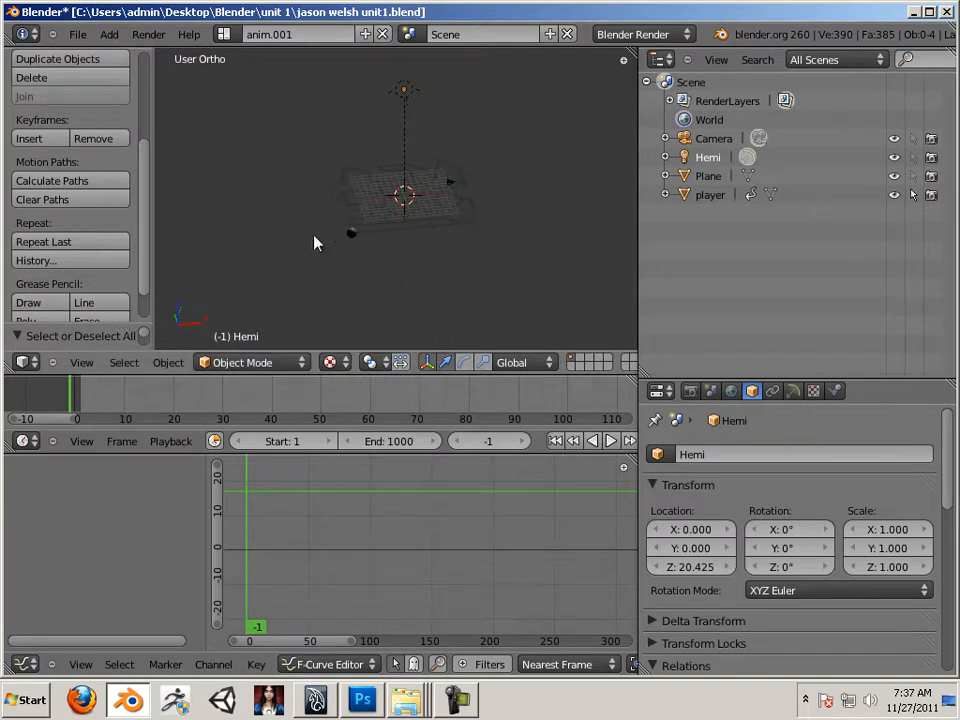
middle_drag(340, 244, 463, 298)
scroll(400, 262, up, 4)
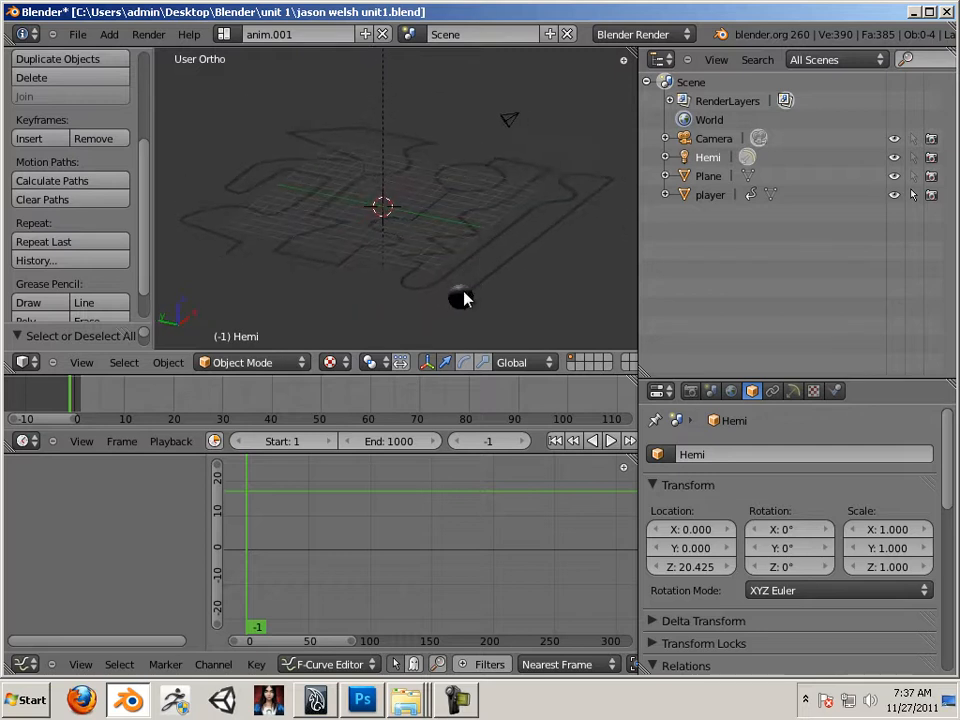
Step: Select the player ball, switch the 3D view to top view and widen the viewport to show the track
right_click(461, 298)
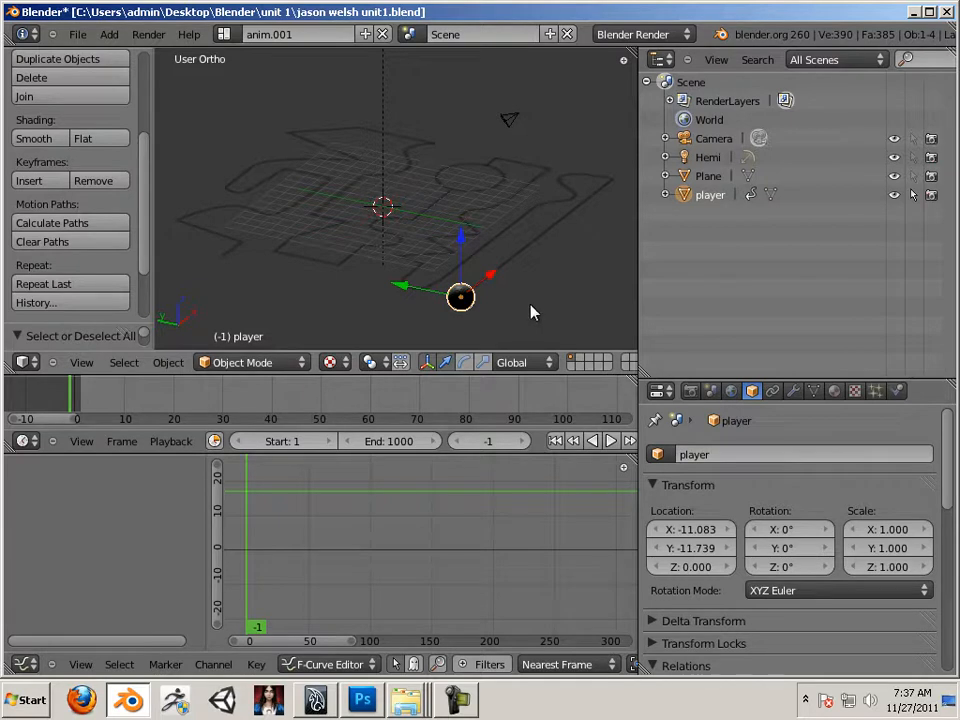
middle_drag(549, 304, 450, 285)
key(KP_7)
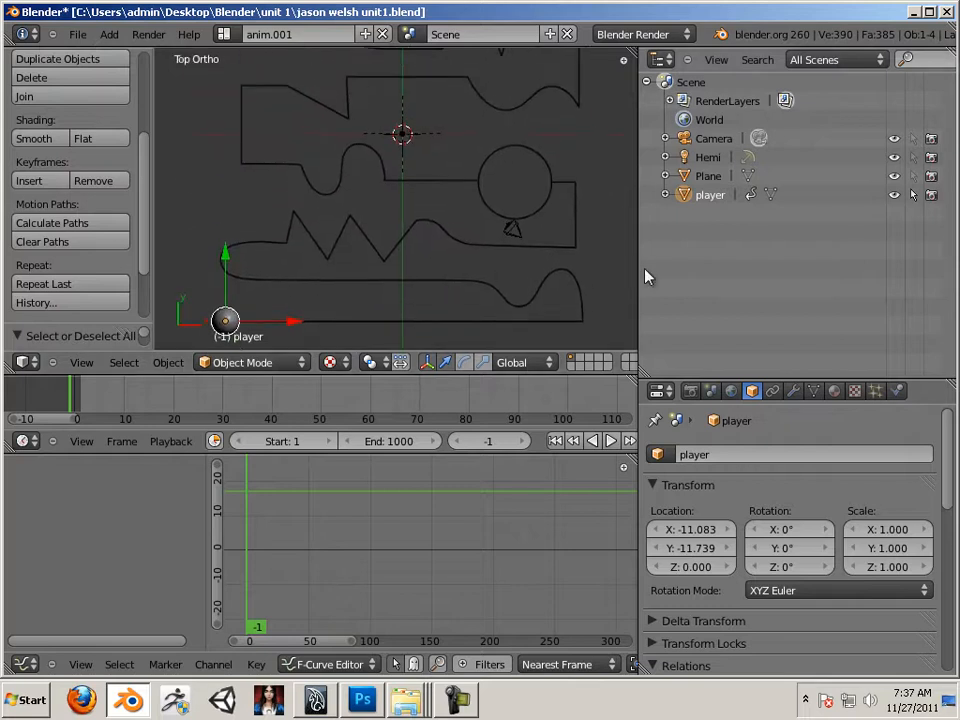
drag(637, 269, 804, 269)
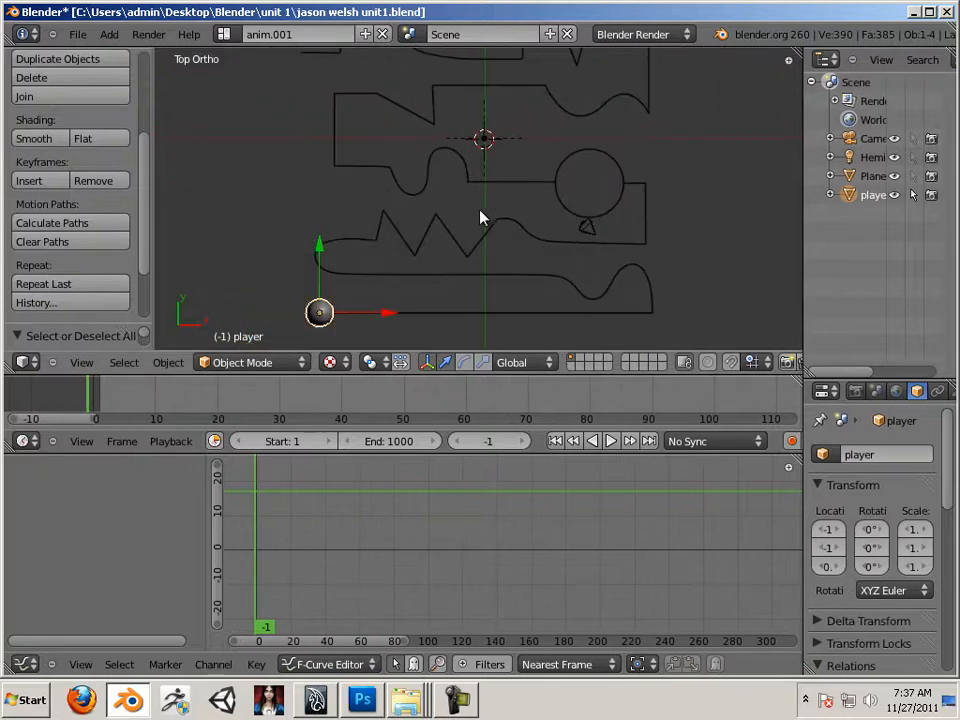
shift+middle_drag(480, 214, 450, 317)
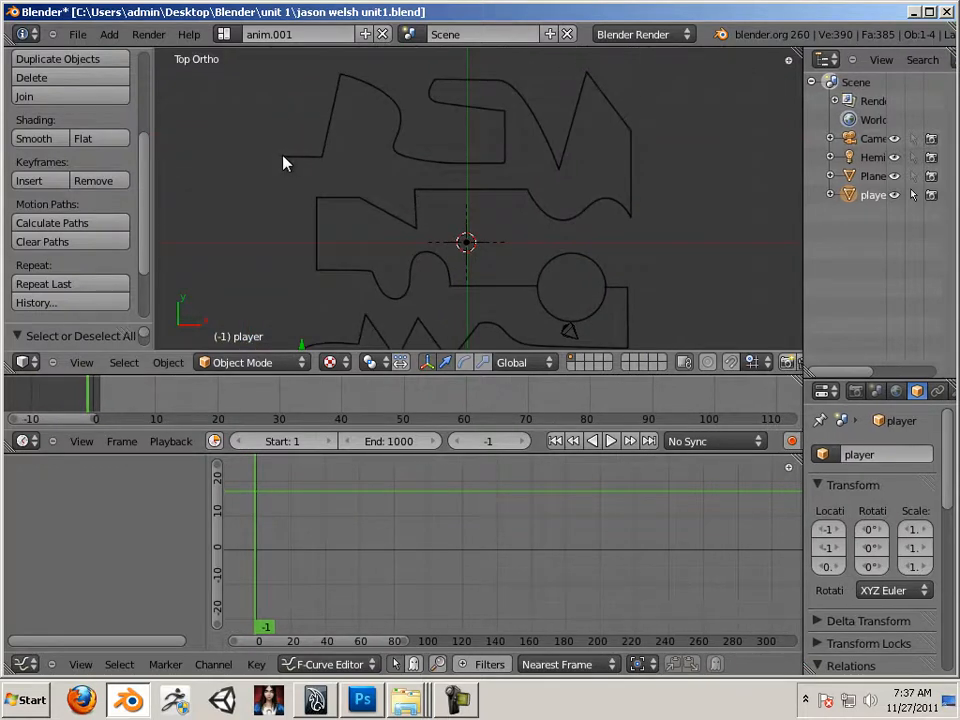
Step: Check the animation's start and end frame settings in the timeline
click(305, 443)
key(Return)
click(401, 442)
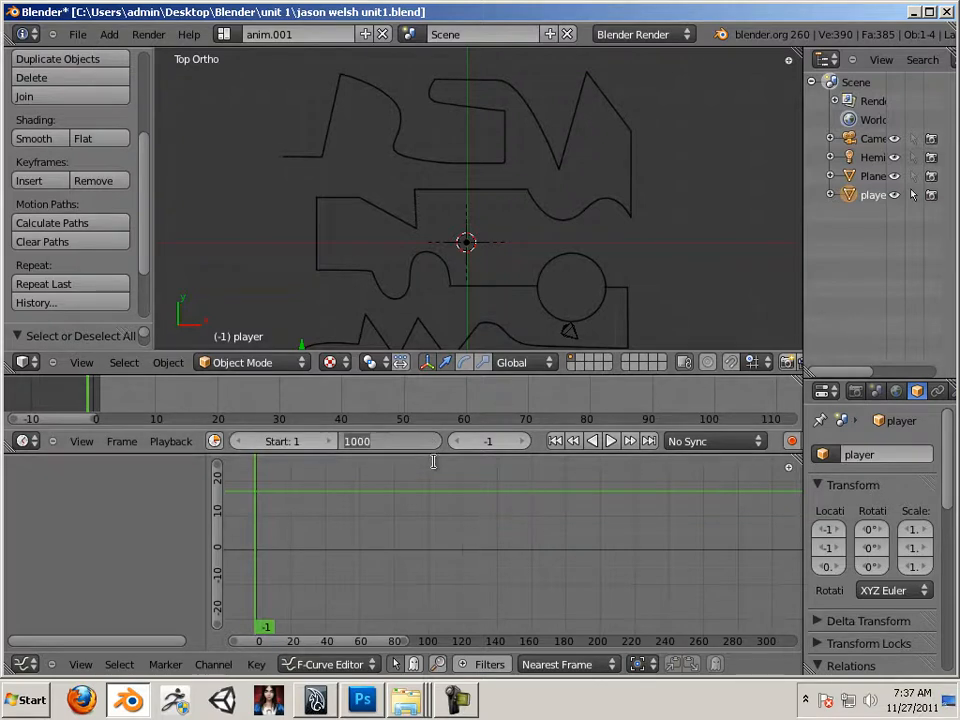
key(Return)
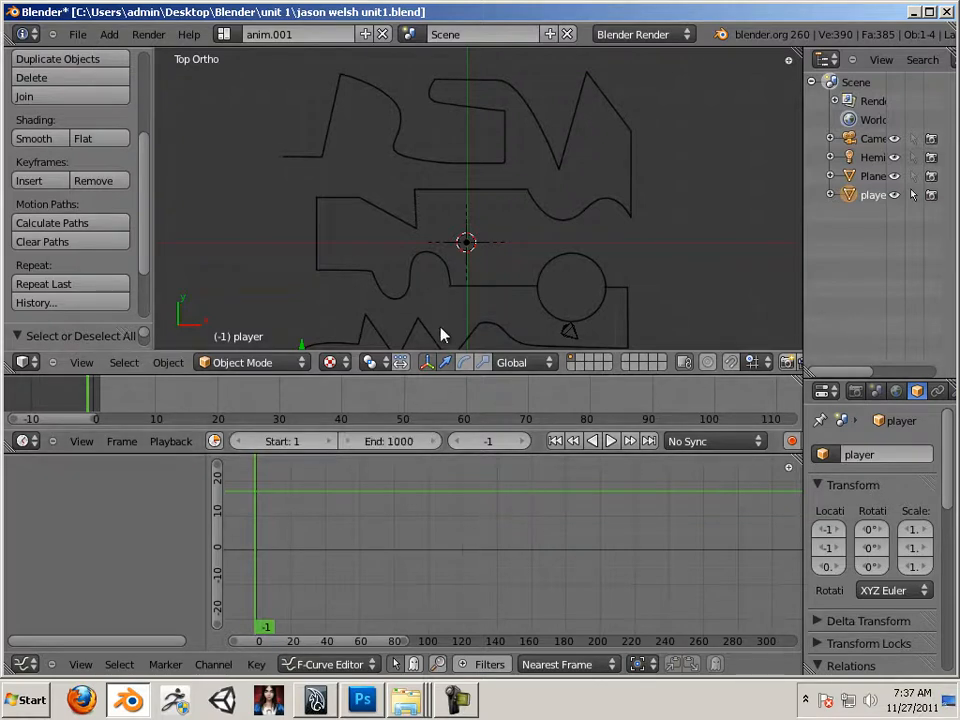
Step: Insert a Location keyframe for the player ball at frame -1 at the start of the lowest track line
shift+middle_drag(396, 294, 375, 156)
scroll(388, 189, up, 3)
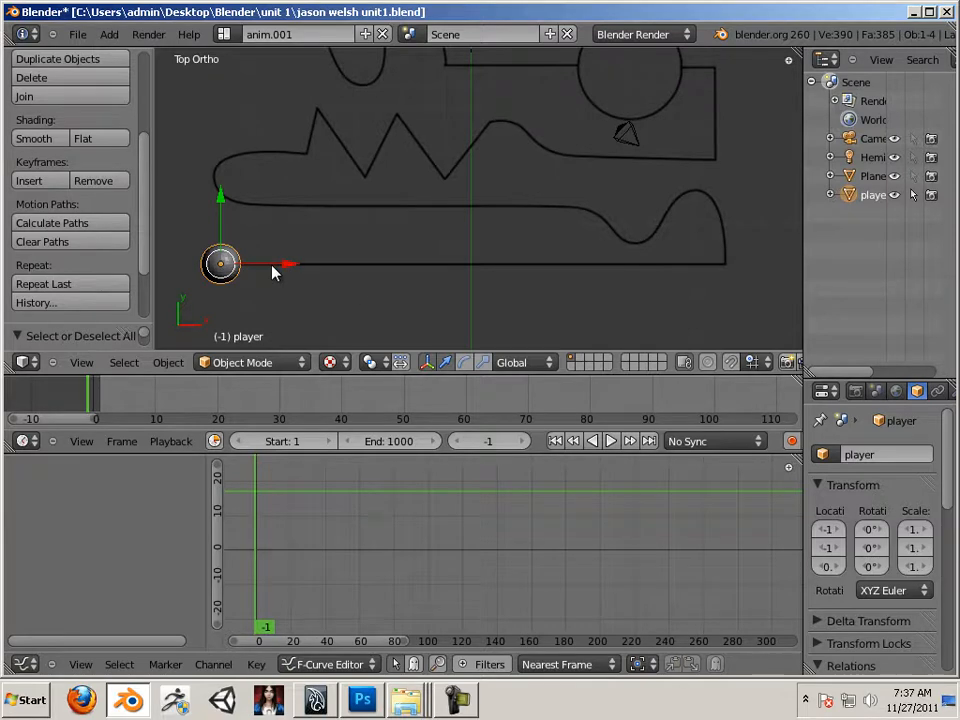
click(48, 184)
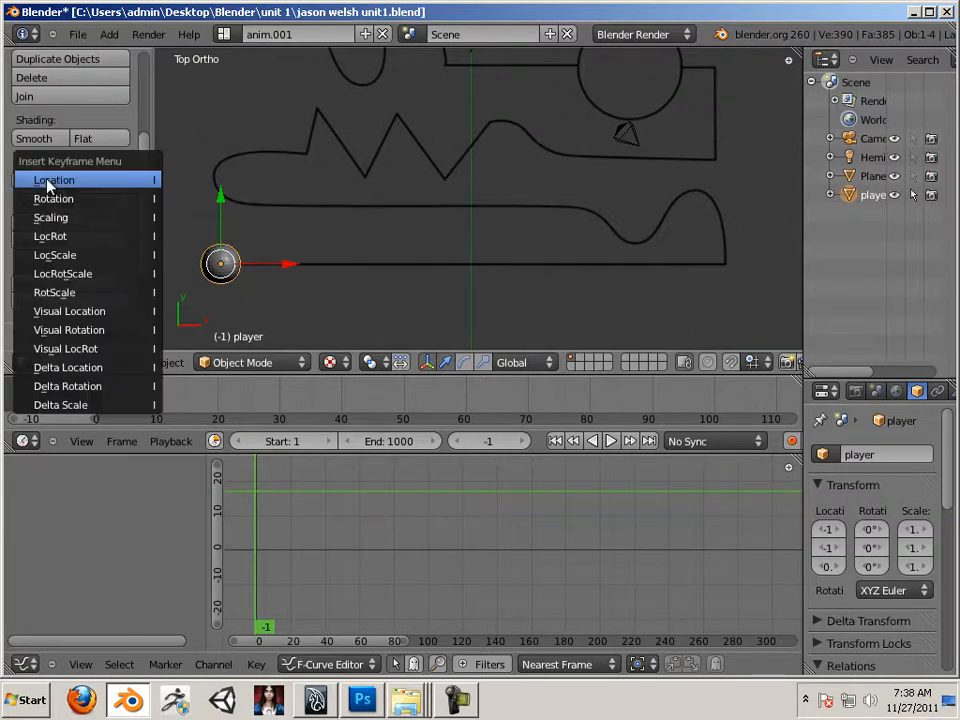
right_click(219, 265)
key(i)
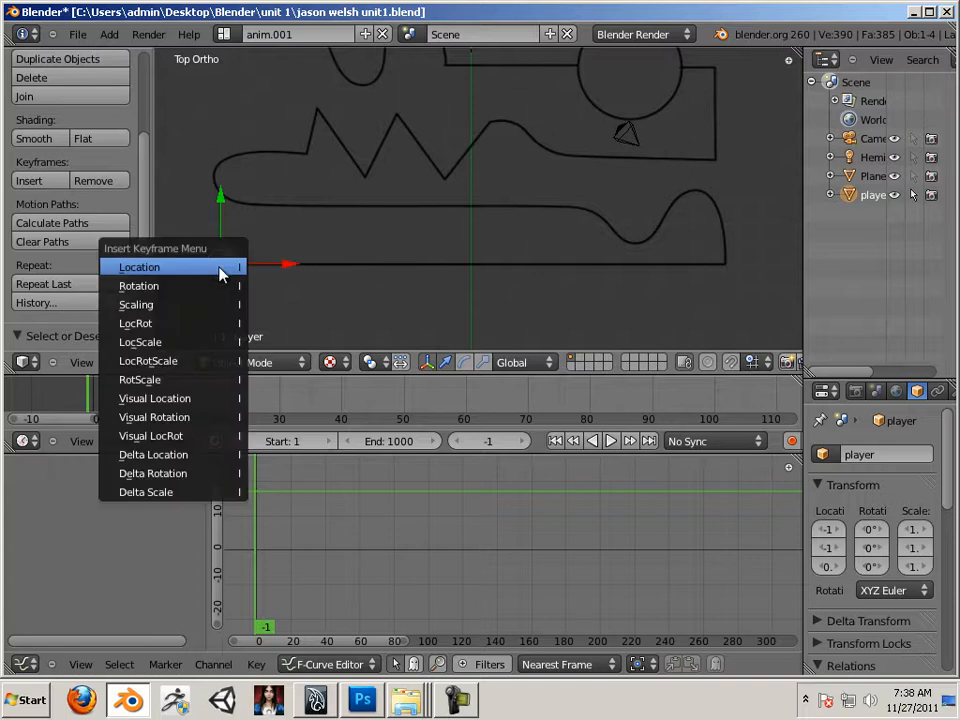
click(222, 270)
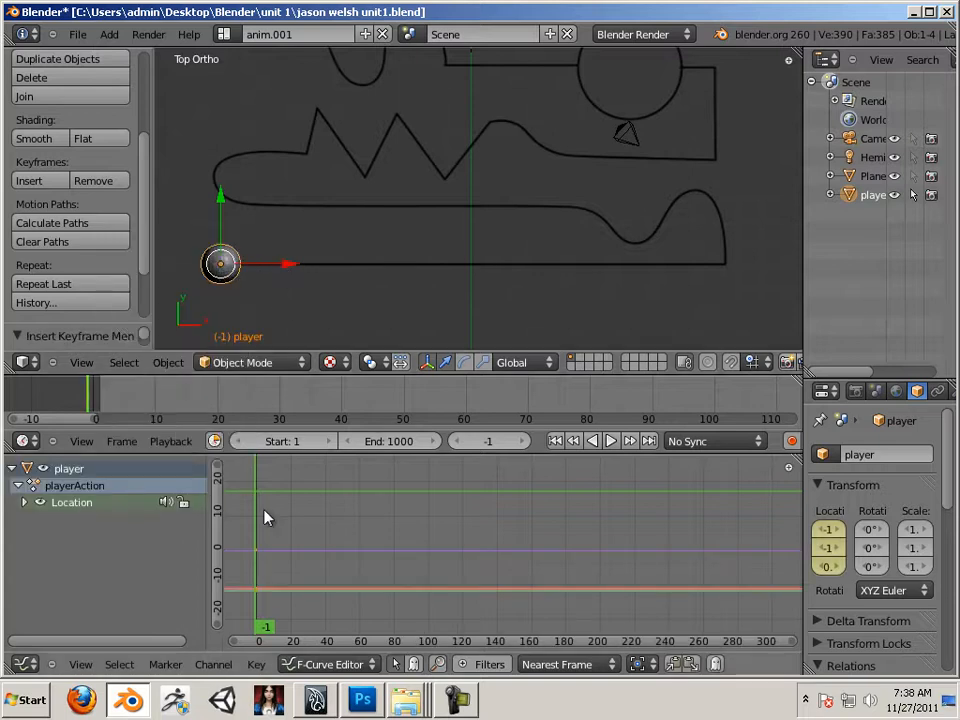
Step: Set the current frame to 15 and hide the Z Location curve among the player's location channels
drag(268, 555, 293, 520)
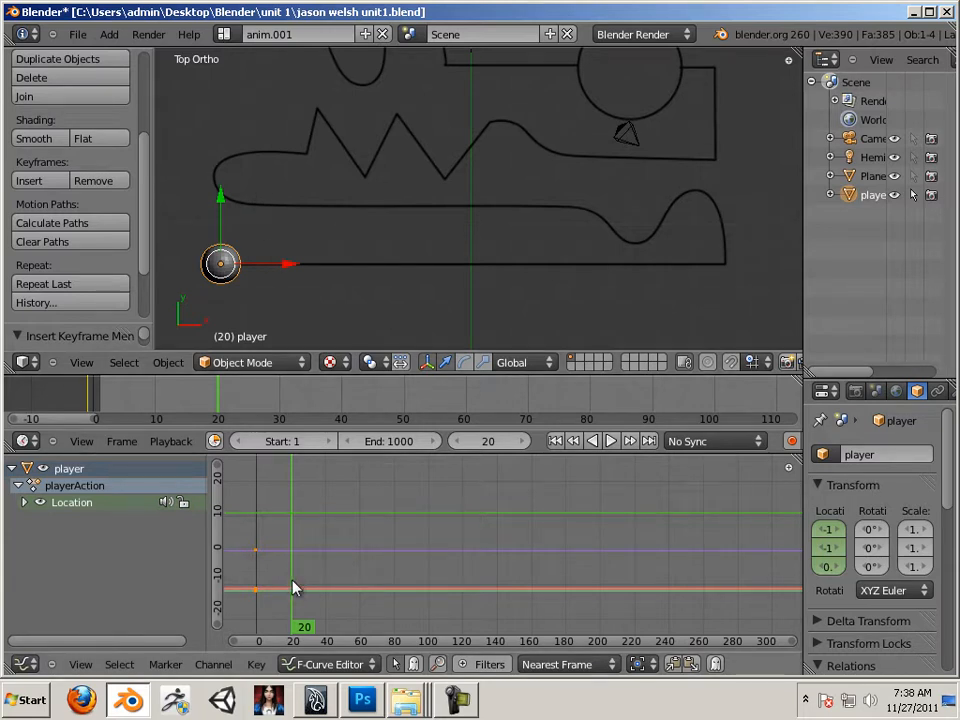
drag(293, 588, 283, 588)
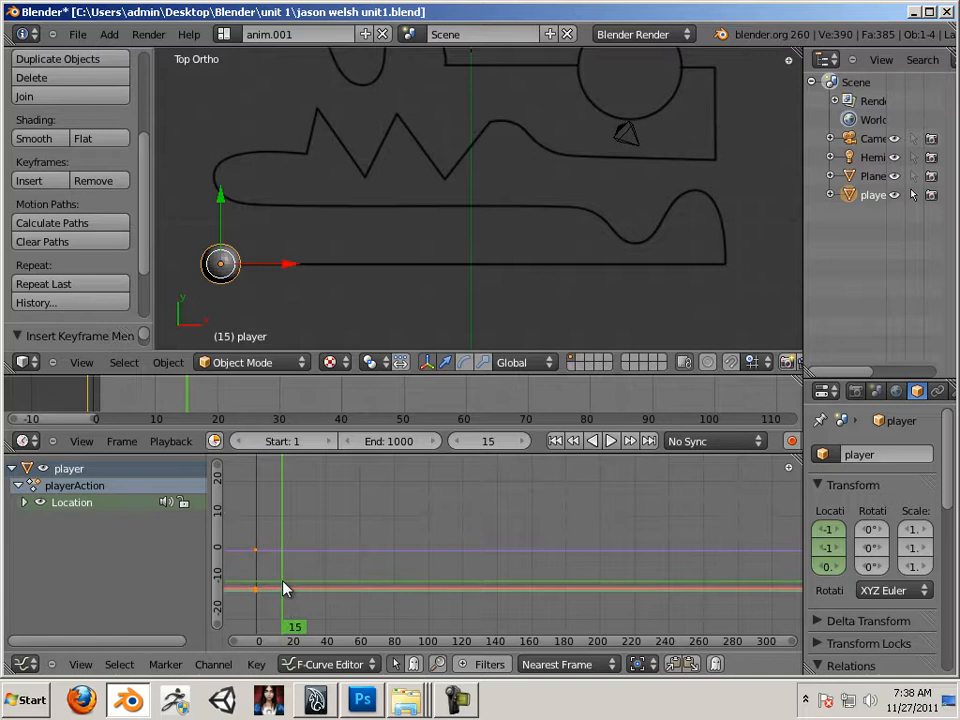
click(20, 503)
click(22, 503)
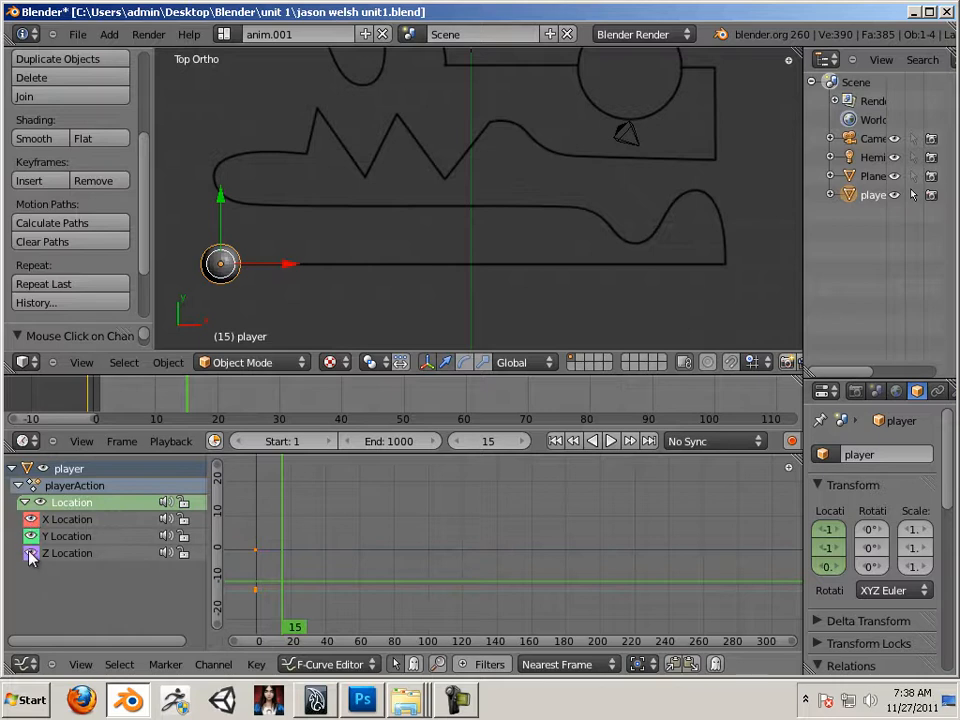
click(31, 553)
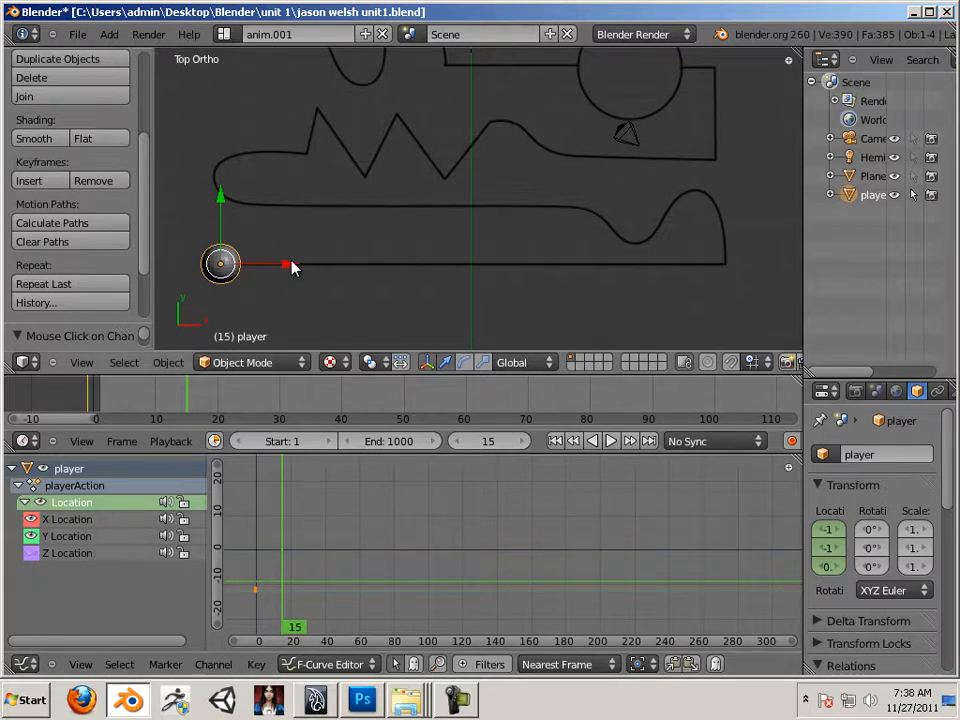
Step: Move the ball along X to the far end of the lowest straight line and insert a Location keyframe at frame 15
drag(290, 268, 798, 345)
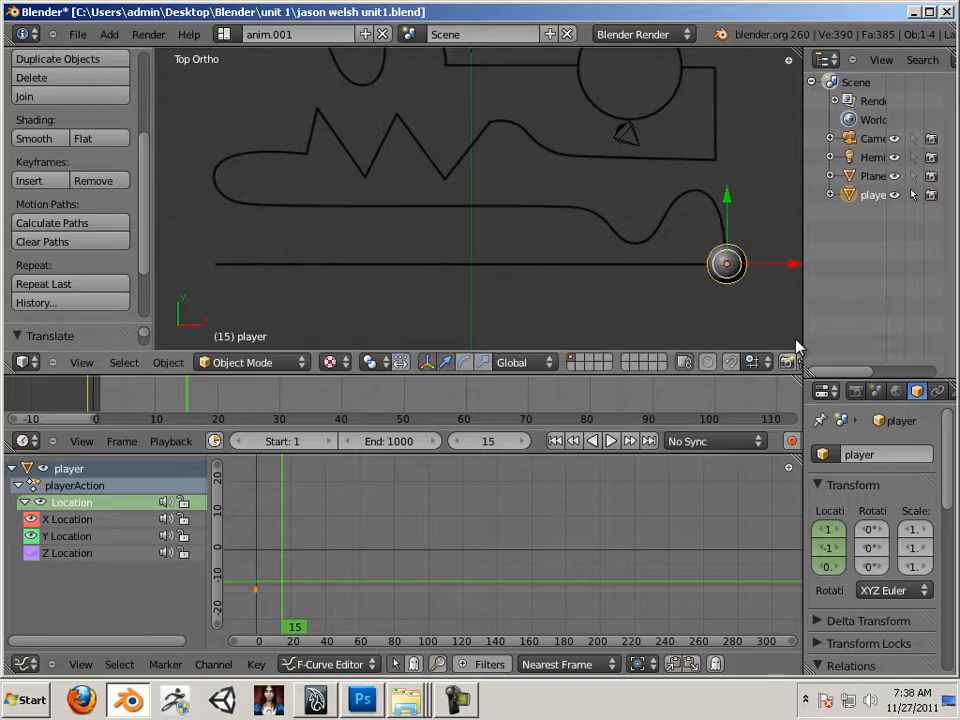
key(i)
click(733, 299)
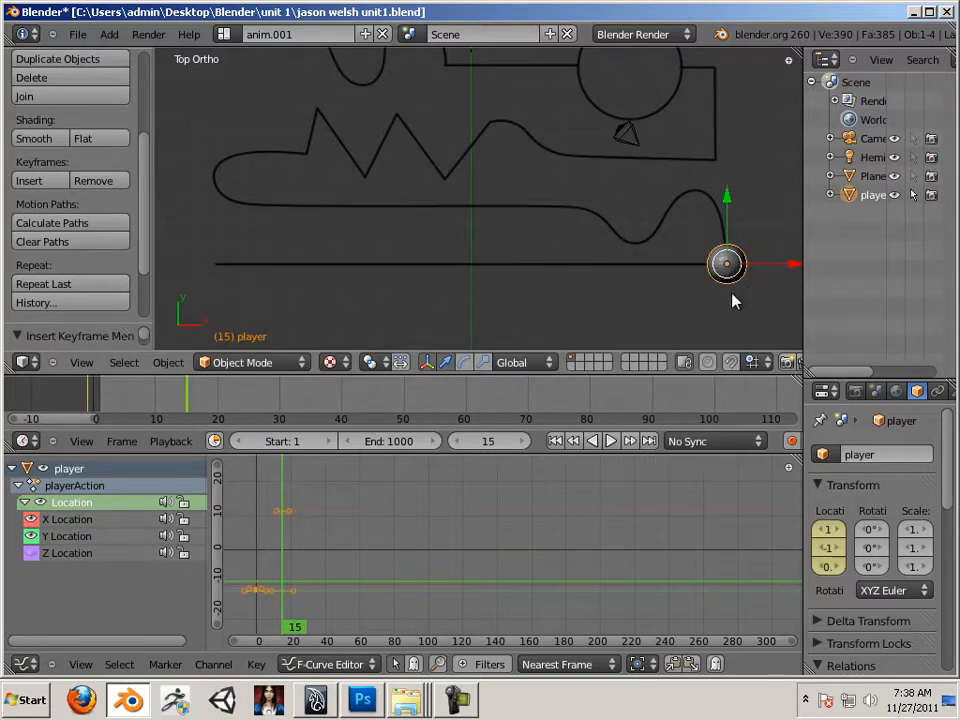
Step: Scrub back to frame 10 to preview the ball's motion and examine its location curves up close
drag(305, 577, 279, 585)
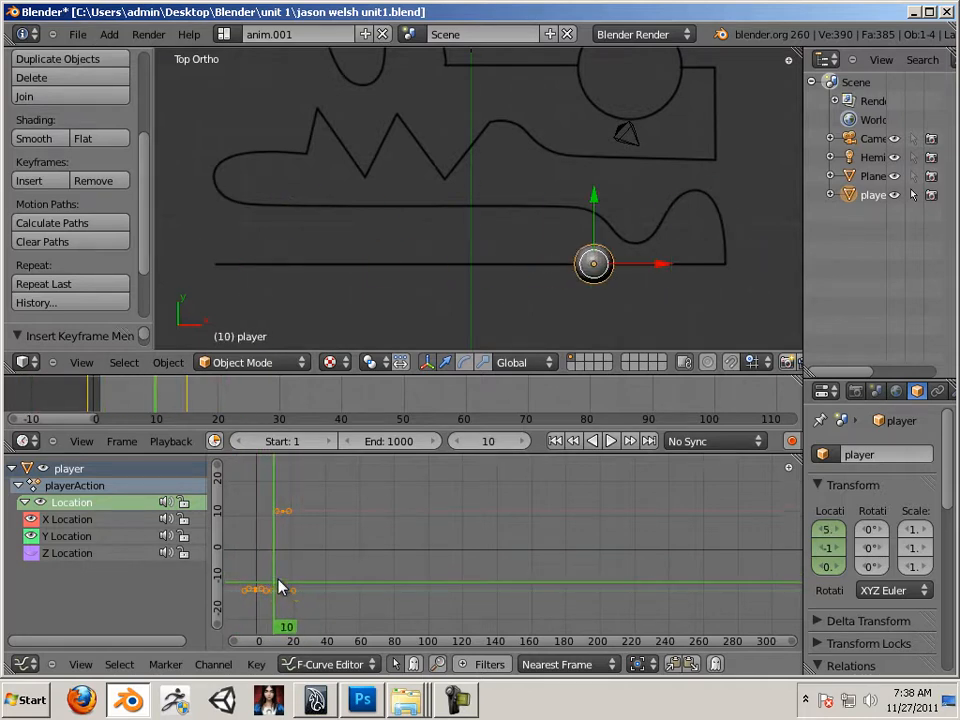
scroll(283, 583, up, 1)
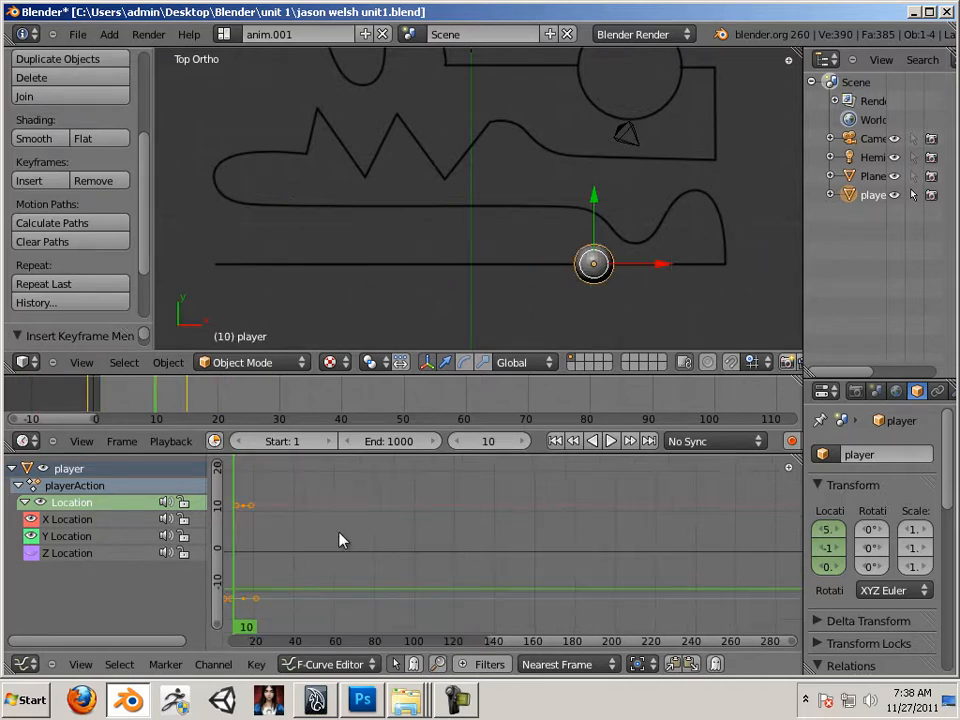
middle_drag(339, 532, 540, 513)
scroll(510, 519, up, 6)
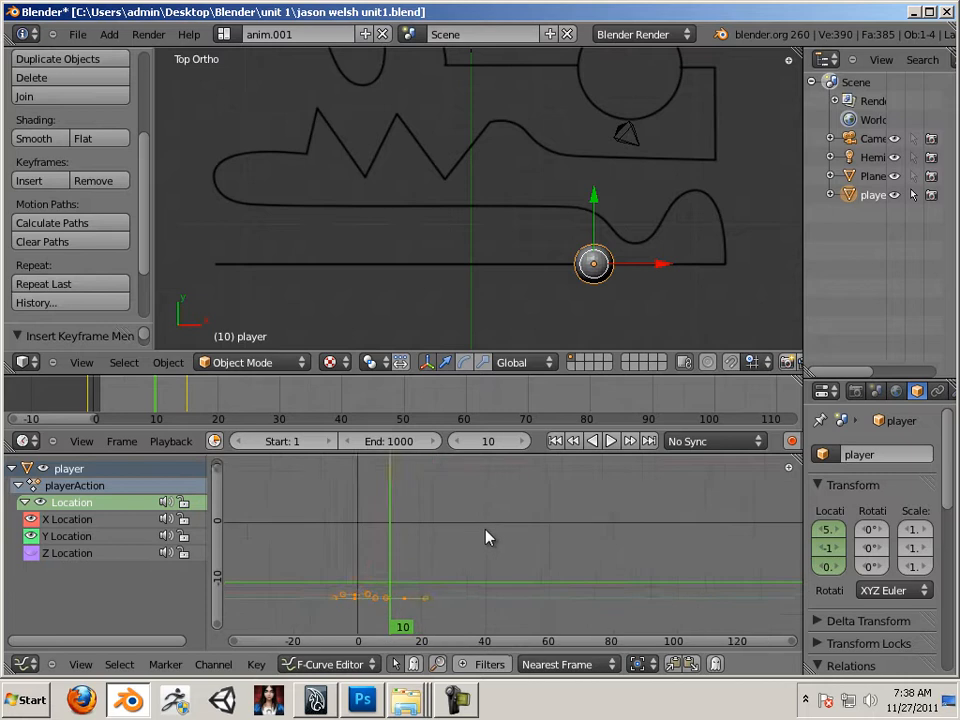
scroll(480, 530, down, 3)
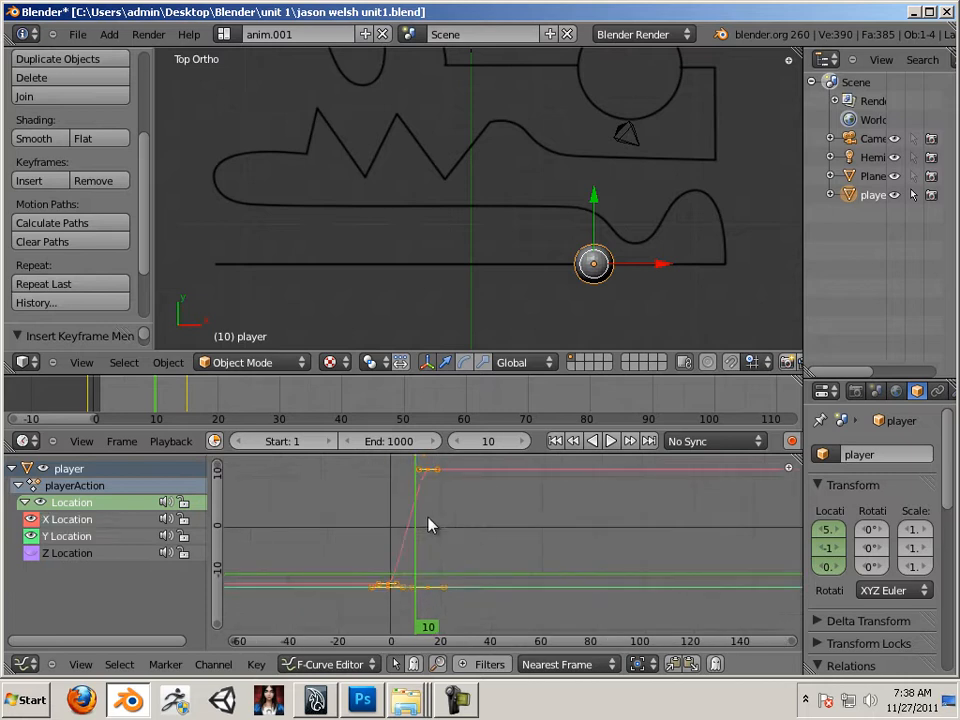
Step: Set the first X Location keyframe's interpolation to Linear for the ball's run from frame -1 to frame 15
click(427, 470)
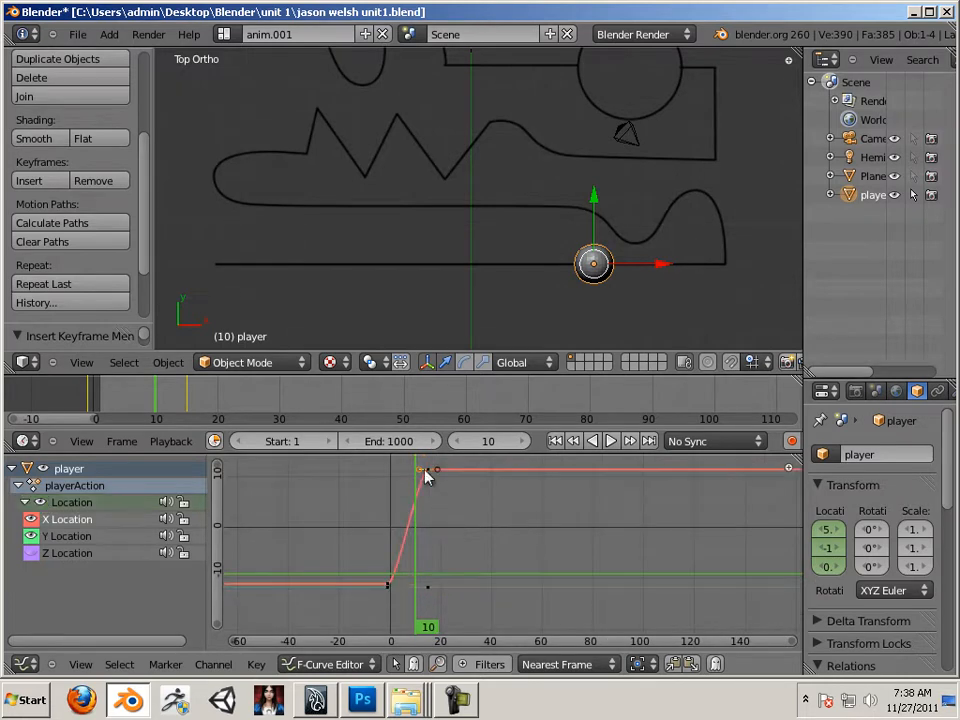
click(389, 586)
click(256, 664)
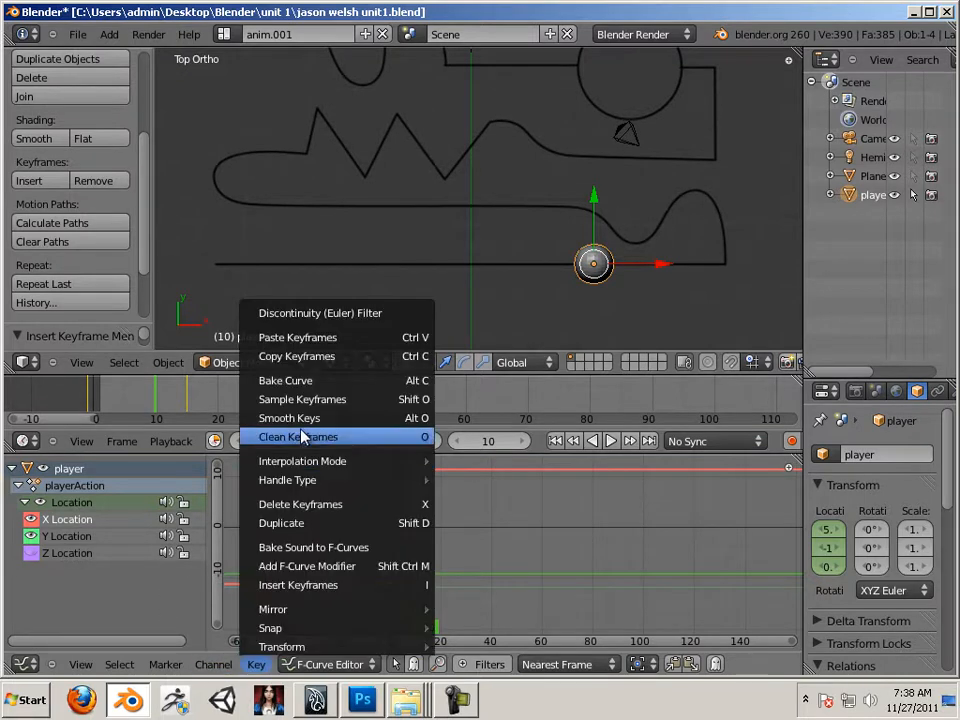
mouse_move(316, 468)
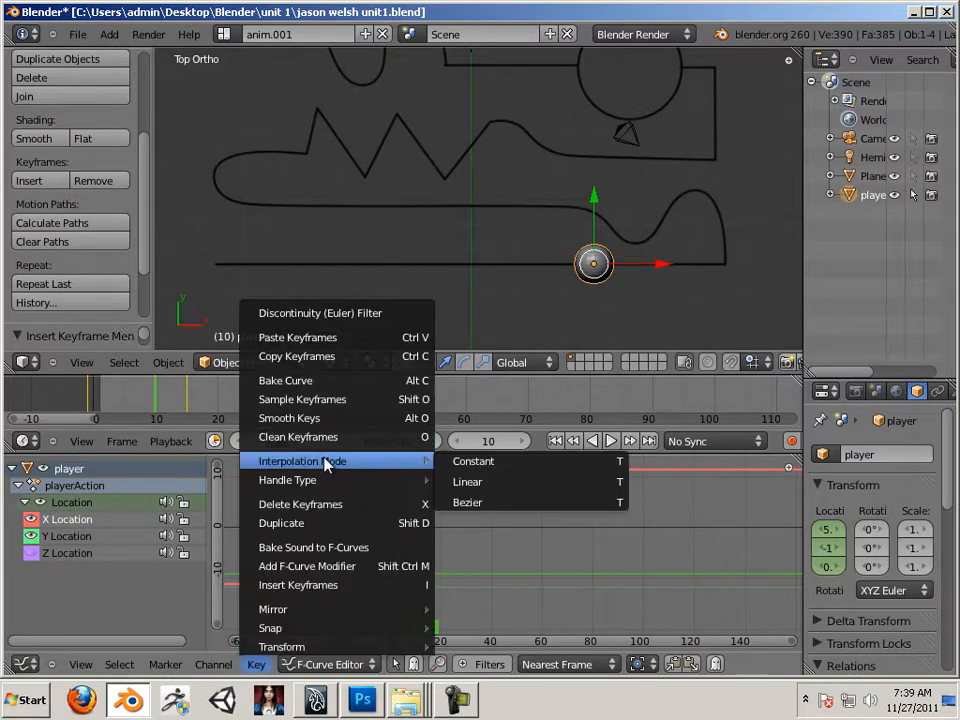
click(517, 482)
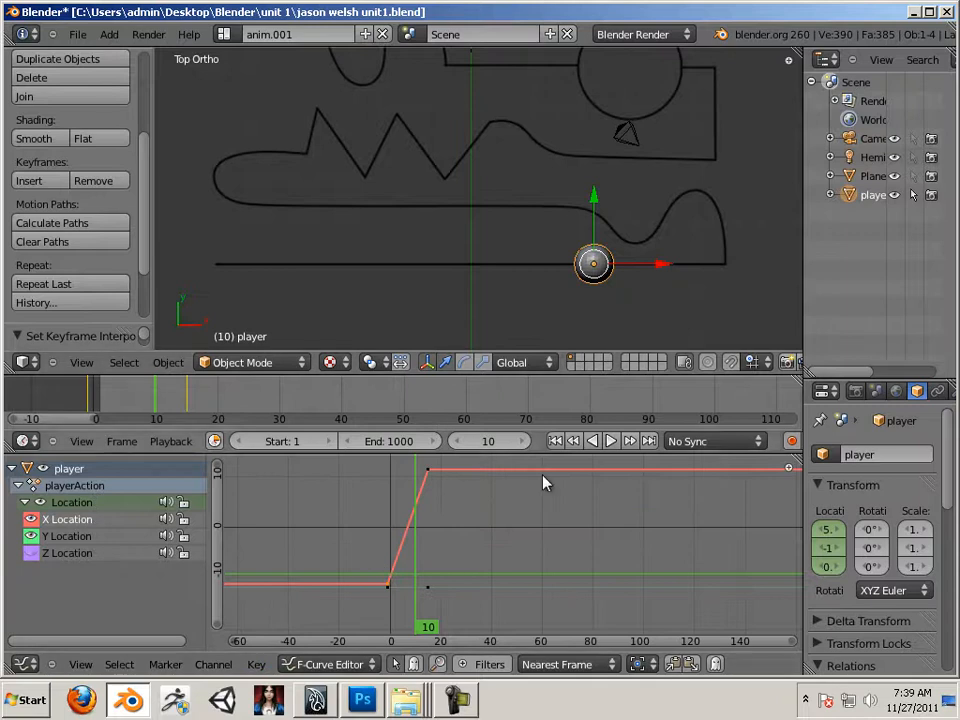
Step: At frame 40, move the ball to the top of the hump after the lowest line and insert a Location keyframe
drag(436, 568, 474, 575)
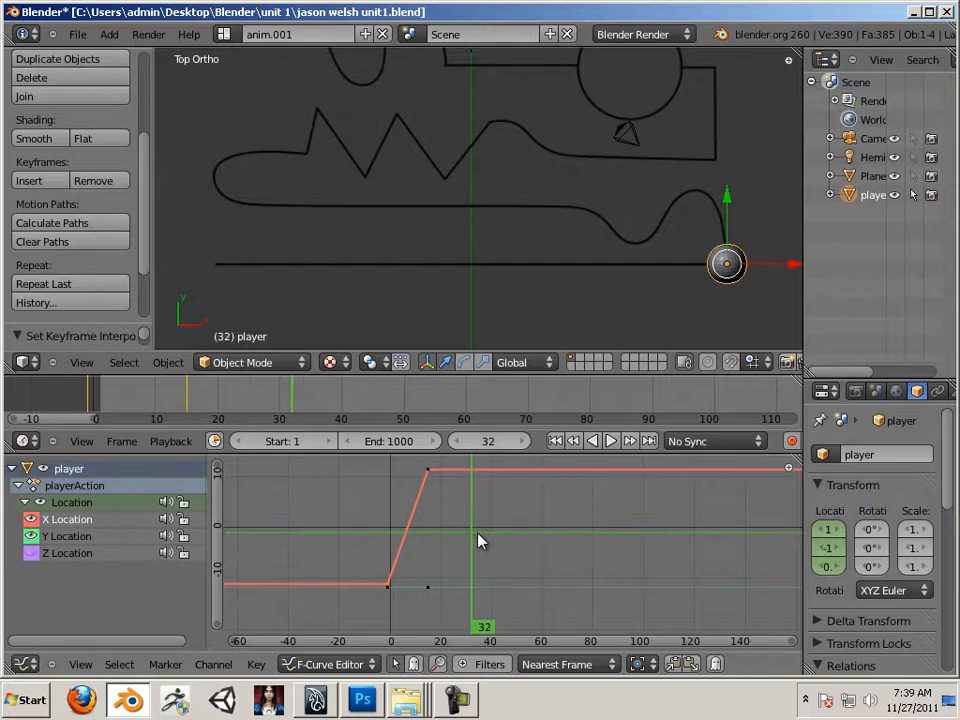
click(491, 531)
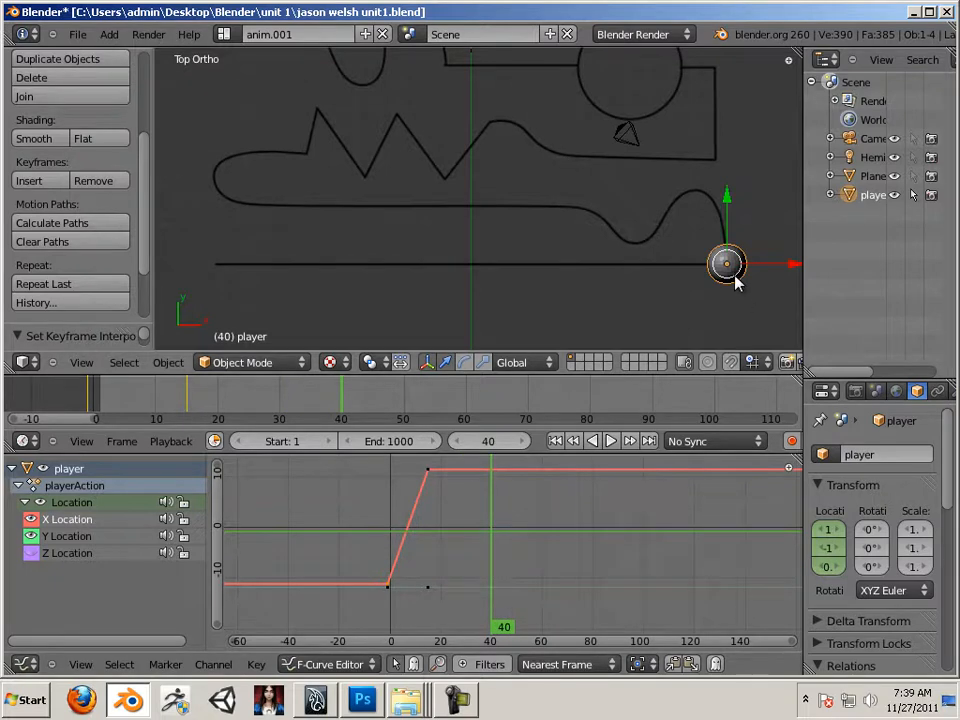
drag(728, 210, 731, 131)
drag(745, 189, 765, 197)
mouse_move(694, 191)
mouse_down()
mouse_move(722, 220)
mouse_move(692, 190)
mouse_up()
key(i)
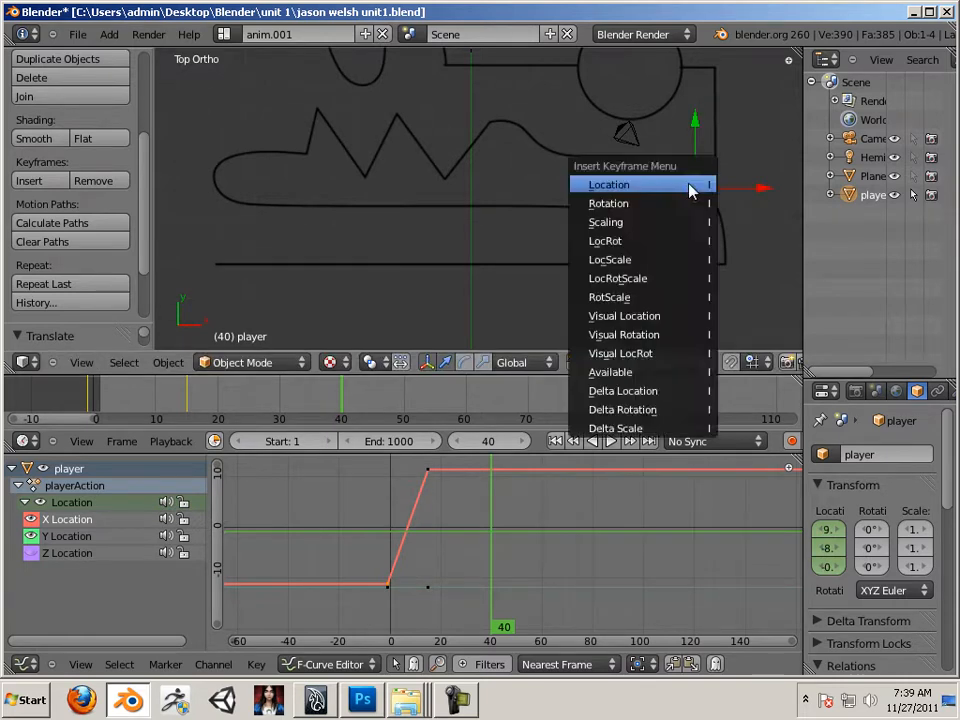
click(692, 189)
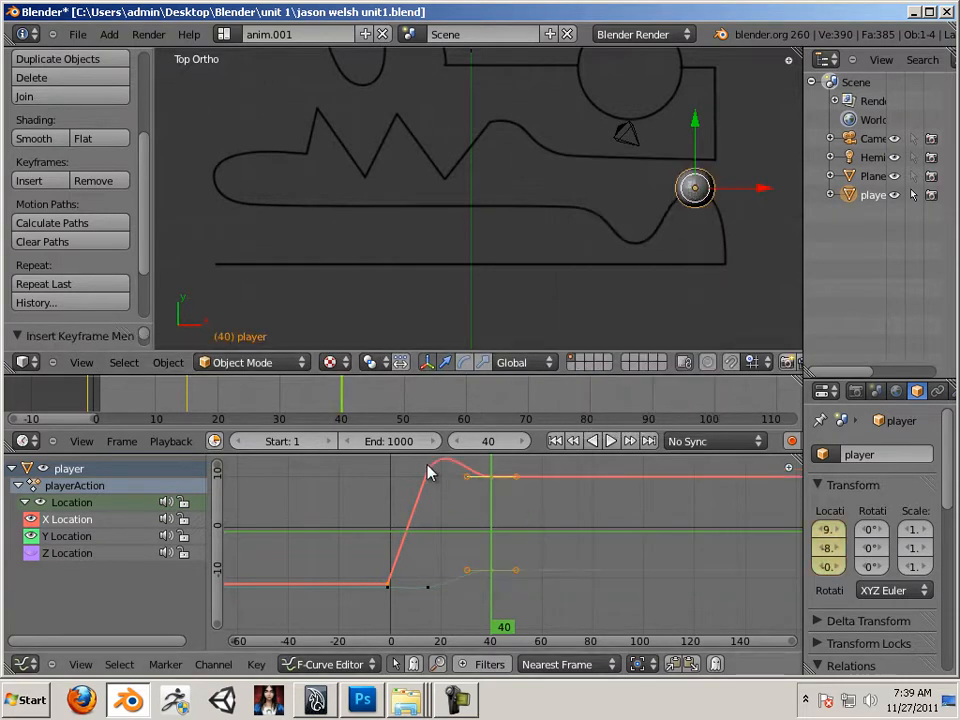
Step: At frame 29, shift the ball along X back onto the hump's outer edge and insert keyframes on all channels
click(462, 612)
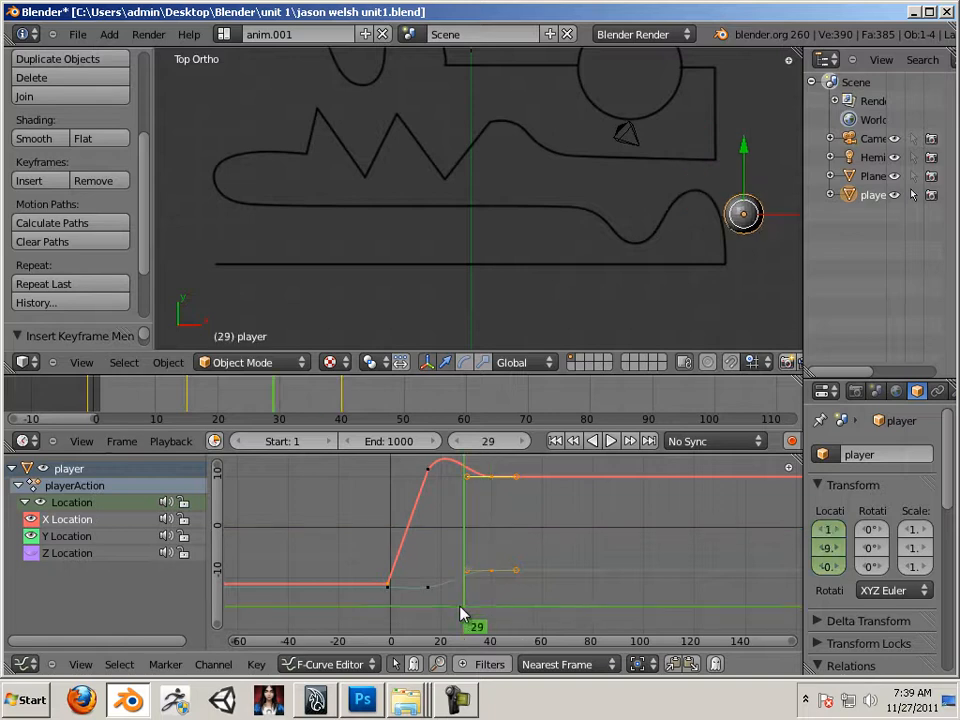
mouse_move(462, 612)
mouse_down()
mouse_move(341, 600)
mouse_move(497, 596)
mouse_move(435, 589)
mouse_move(495, 596)
mouse_move(464, 595)
mouse_up()
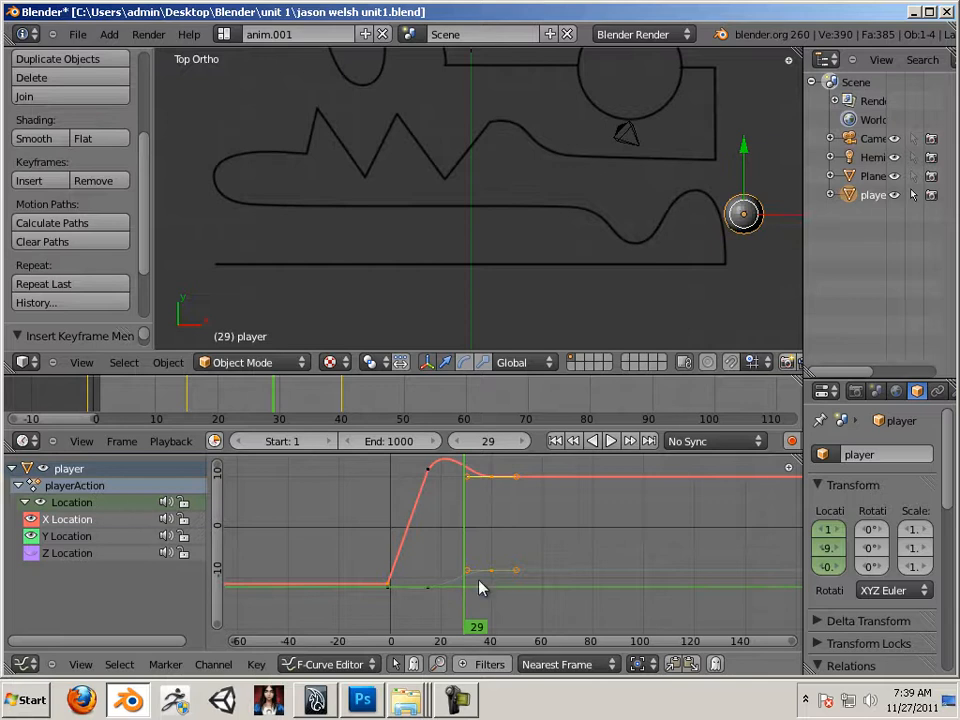
drag(792, 220, 767, 221)
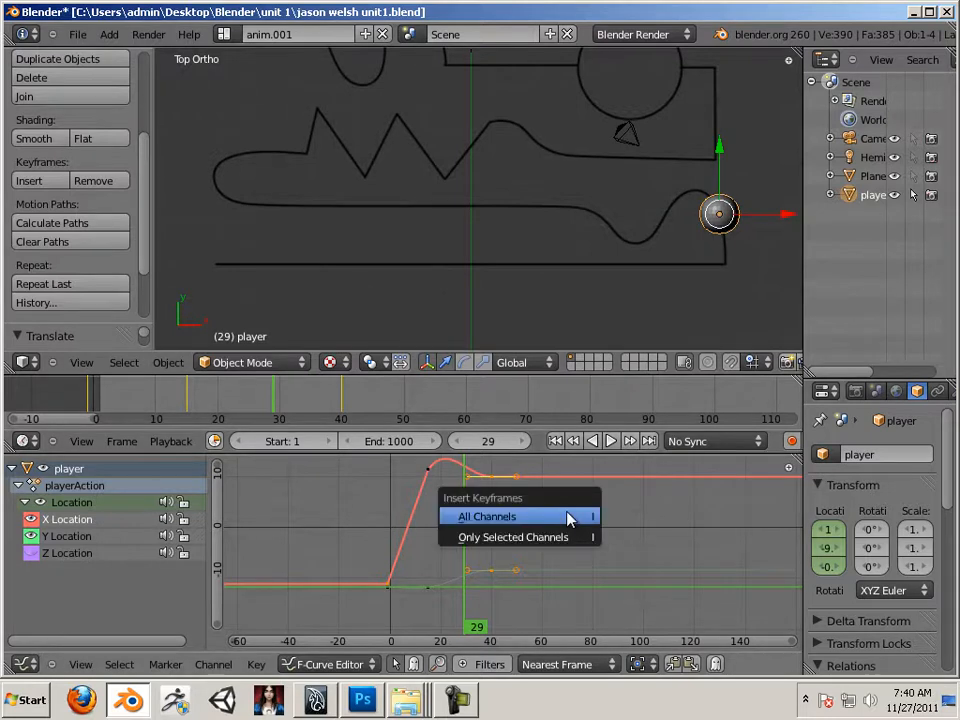
click(582, 516)
key(i)
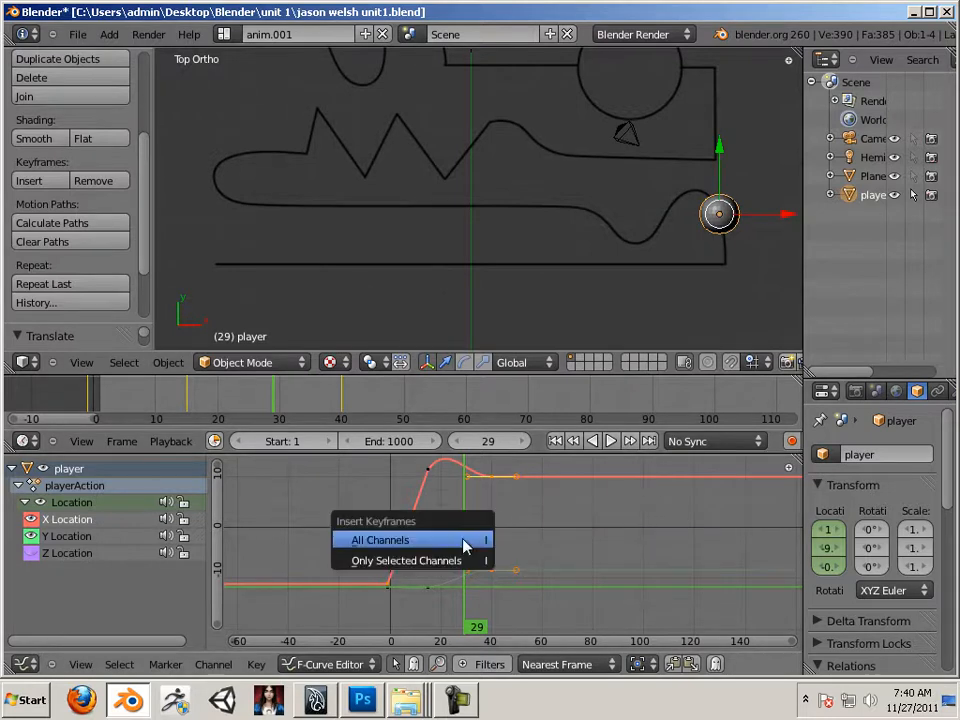
click(465, 543)
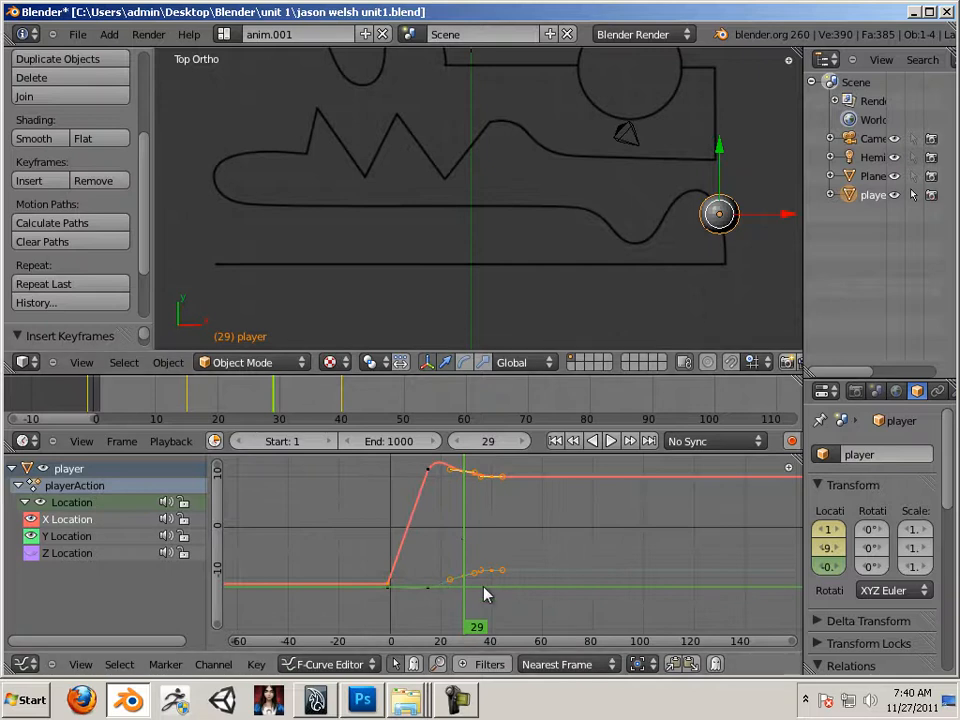
Step: Scrub back to frame 11 and set the X Location keyframe at frame 15 to Bezier interpolation
click(430, 592)
mouse_move(428, 595)
mouse_down()
mouse_move(412, 589)
mouse_move(495, 585)
mouse_move(420, 579)
mouse_up()
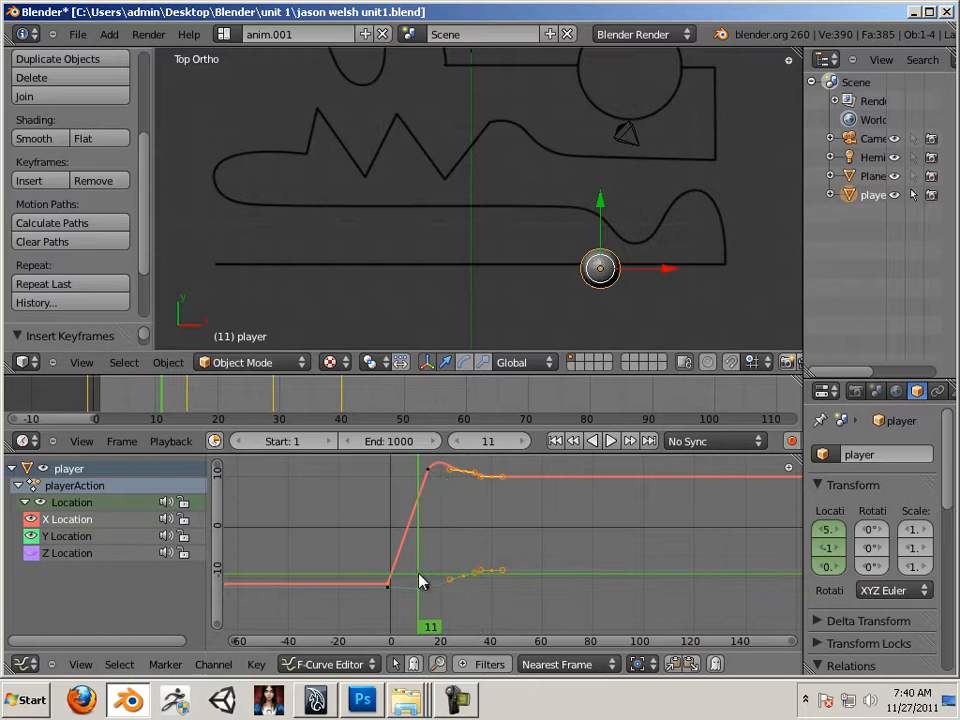
right_click(430, 468)
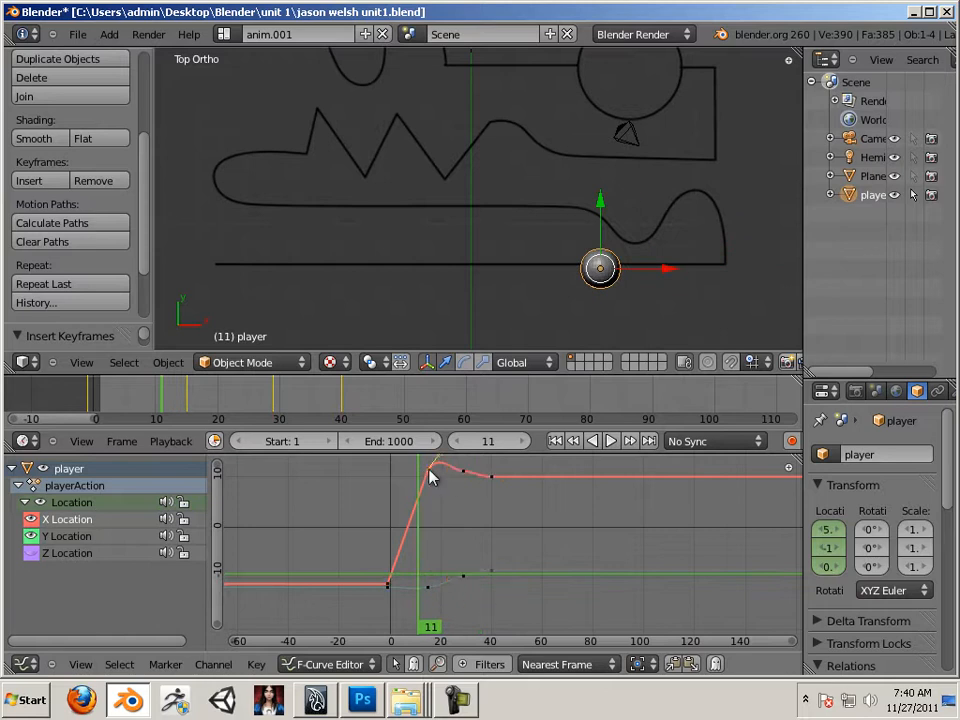
click(256, 664)
mouse_move(321, 460)
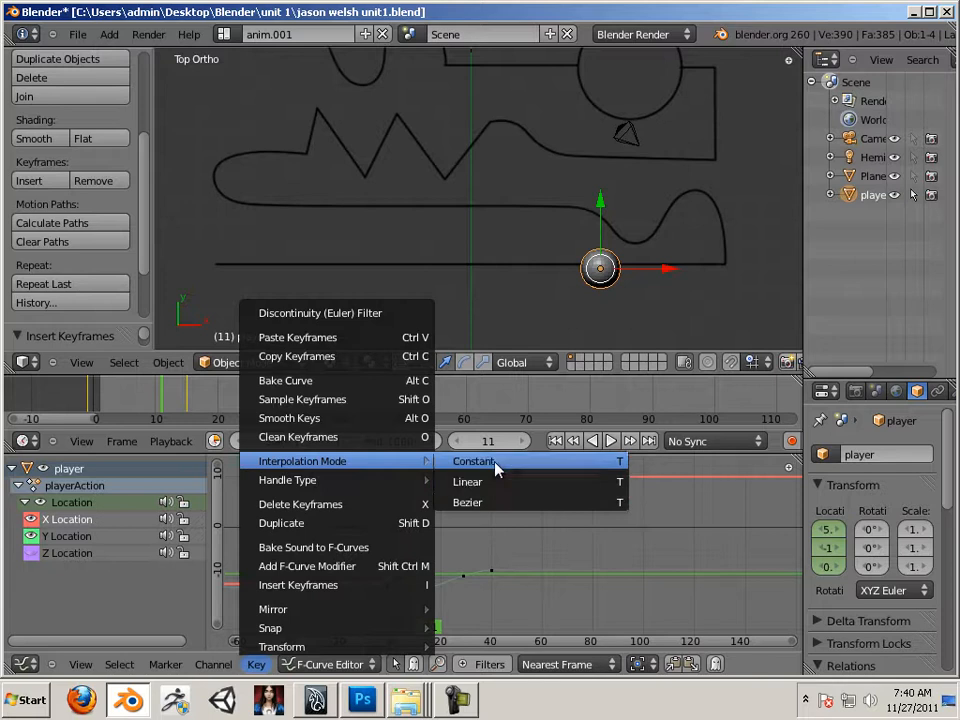
click(497, 502)
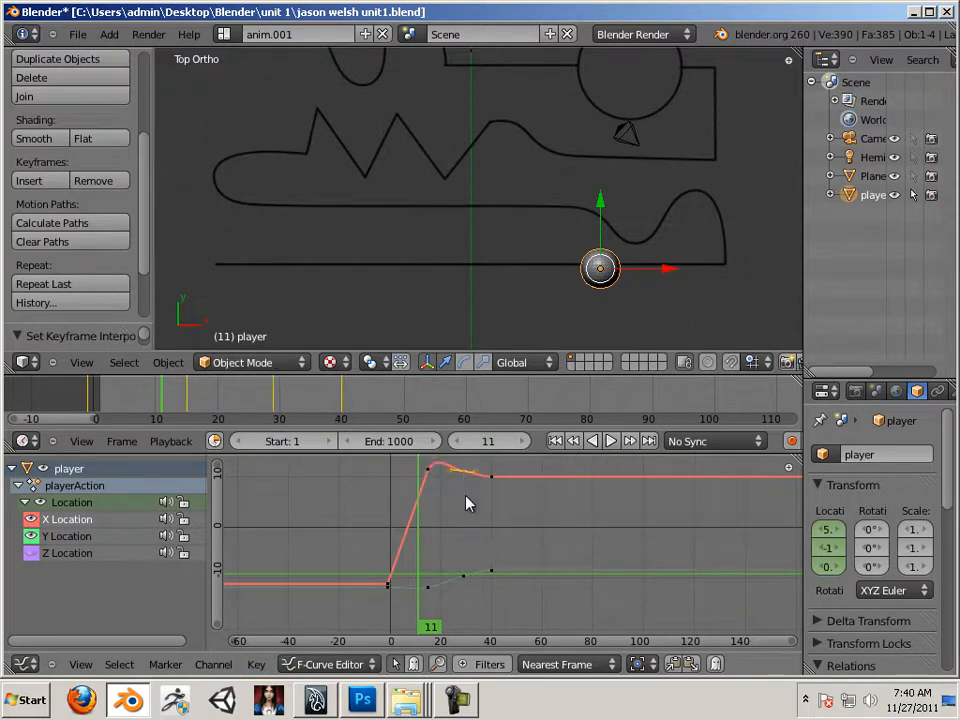
Step: Preview the overshoot at frames 20 and 23, and lower the incoming handle of the X Location keyframe at frame 29 by about 1.75
scroll(466, 503, up, 3)
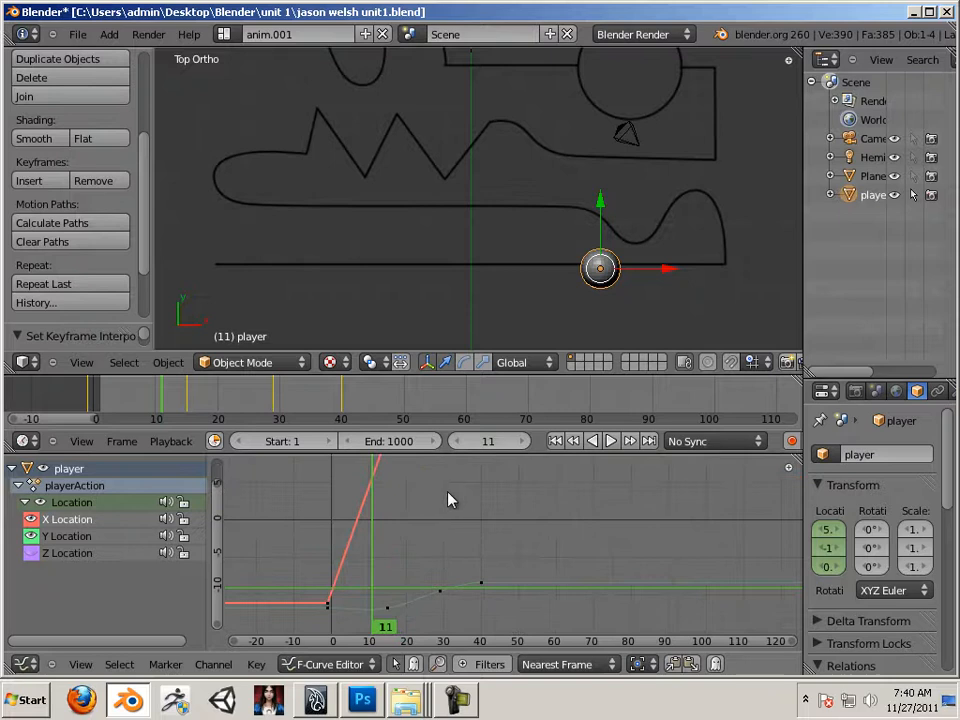
middle_drag(448, 500, 516, 529)
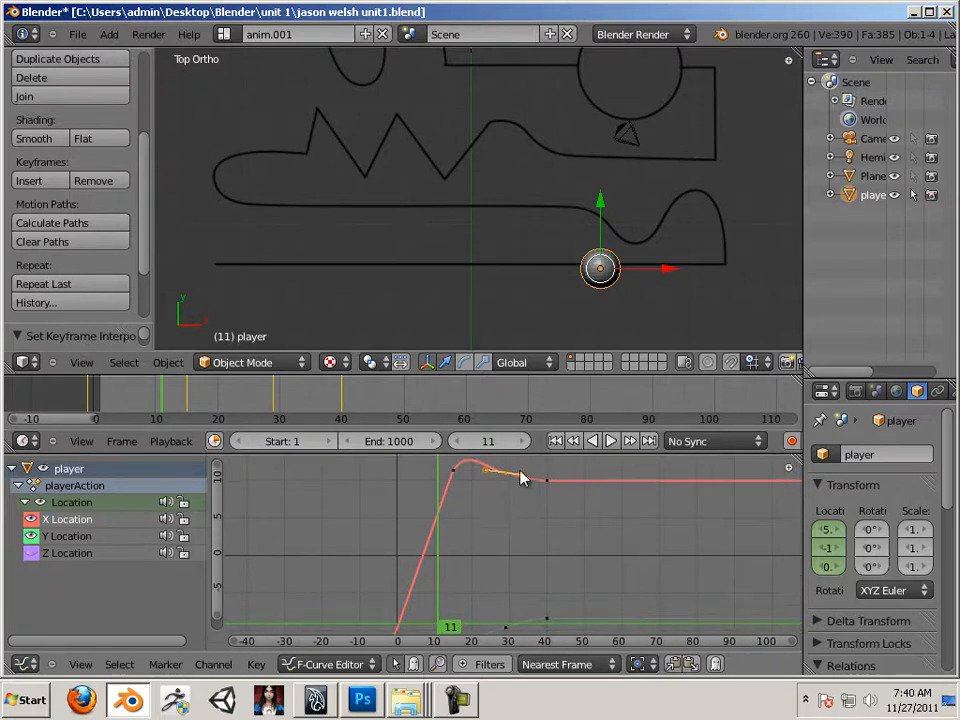
drag(450, 605, 474, 588)
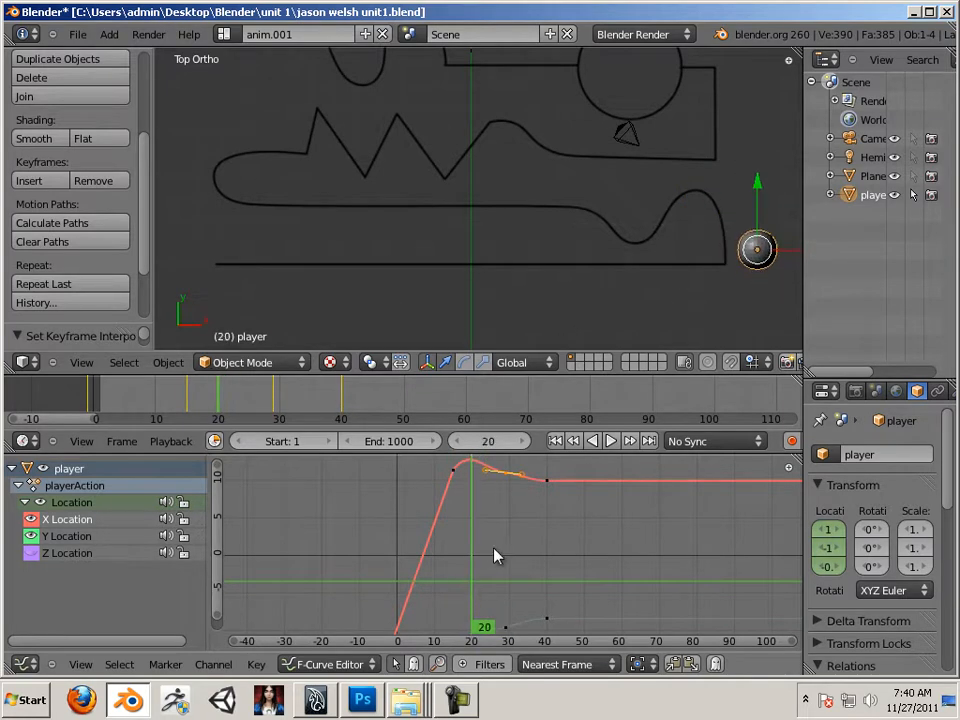
click(489, 474)
drag(489, 474, 484, 480)
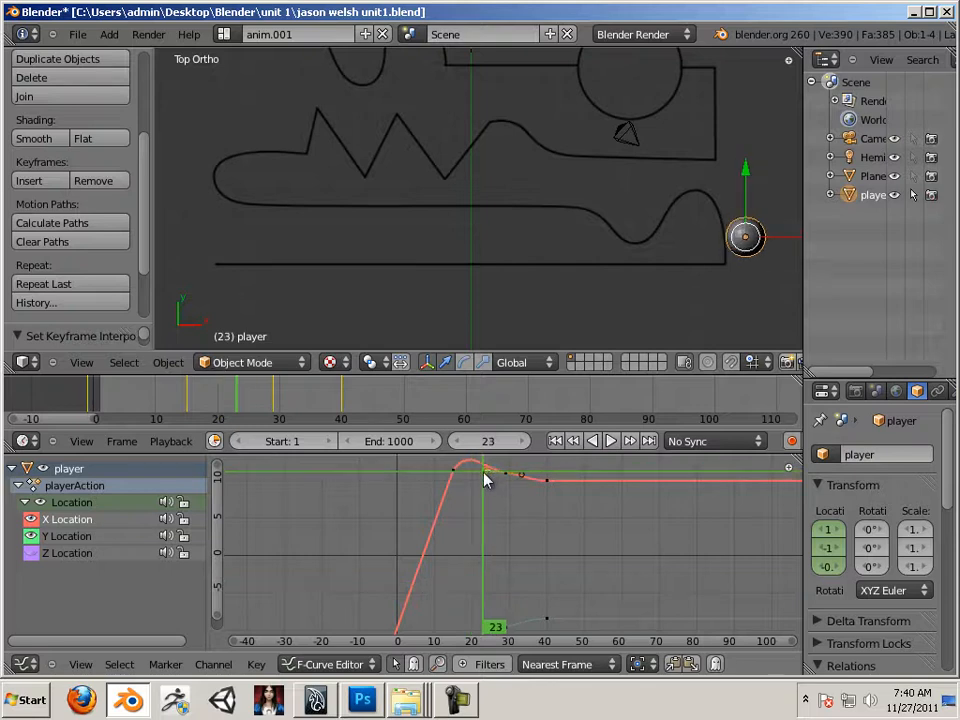
key(g)
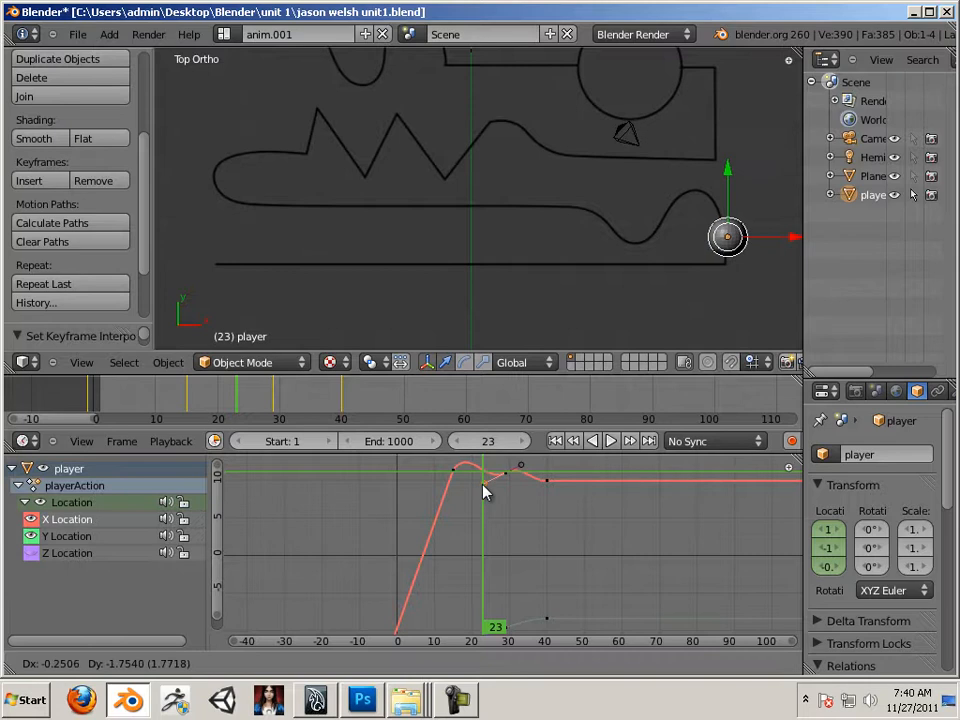
click(484, 490)
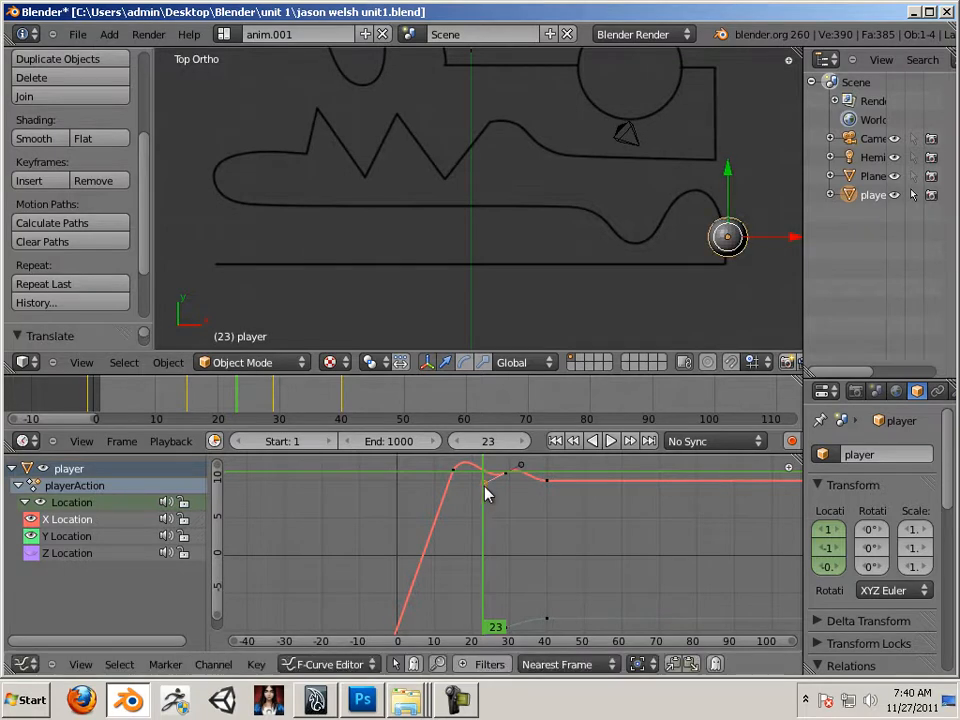
Step: At frame 20, shift the frame 15 X Location keyframe about 0.6 frames earlier and 1.3 units down to reduce the overshoot
mouse_move(480, 561)
mouse_down()
mouse_move(454, 561)
mouse_move(482, 561)
mouse_move(459, 559)
mouse_move(468, 551)
mouse_up()
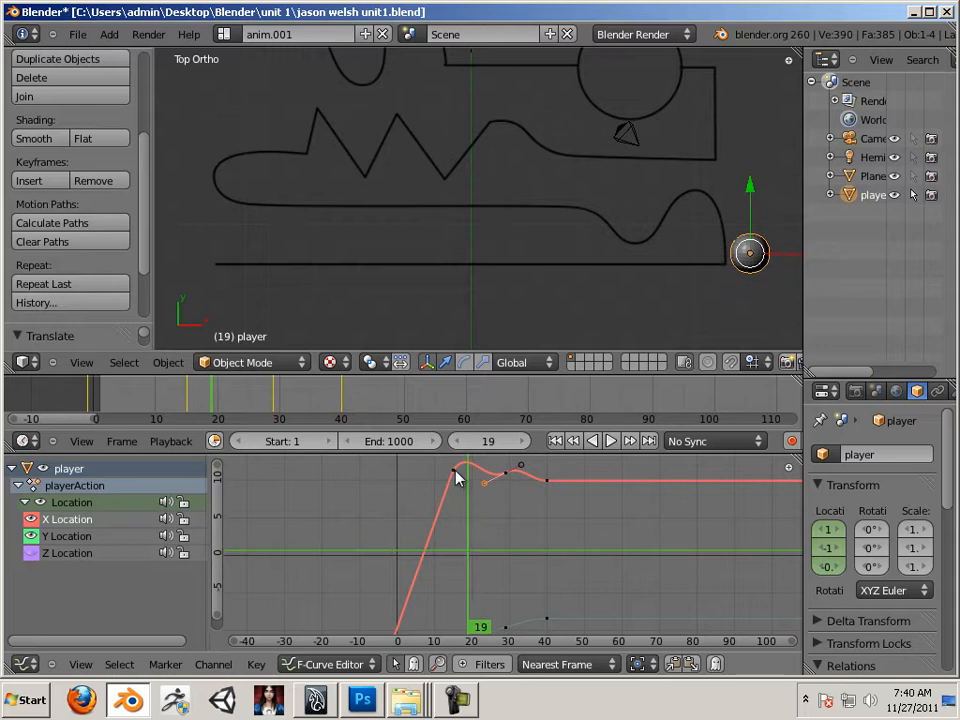
right_click(455, 470)
scroll(466, 472, down, 3)
click(481, 468)
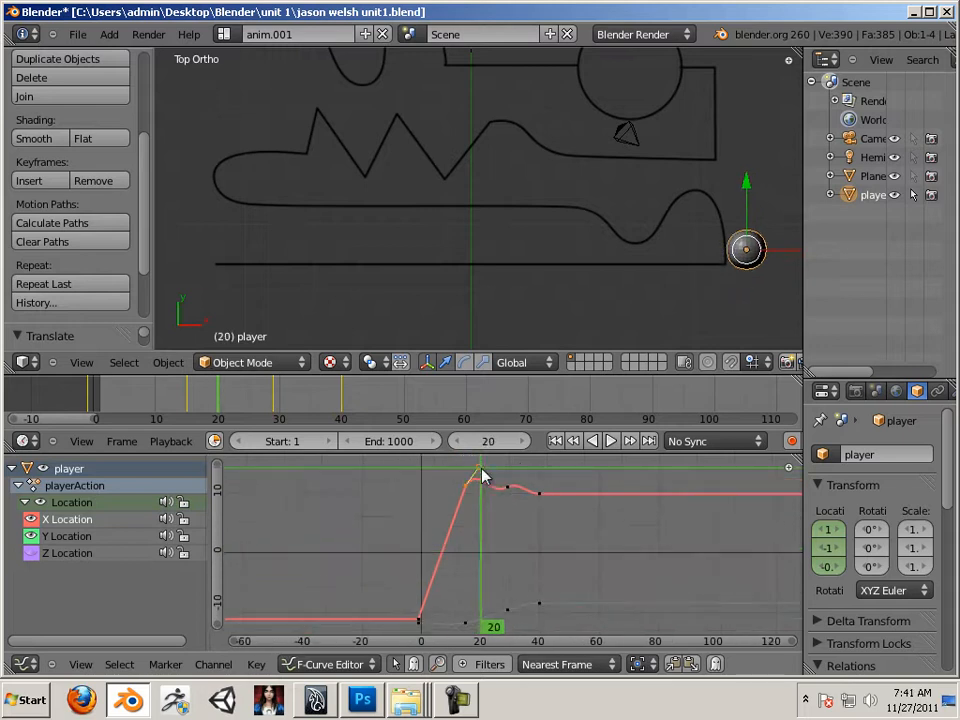
key(g)
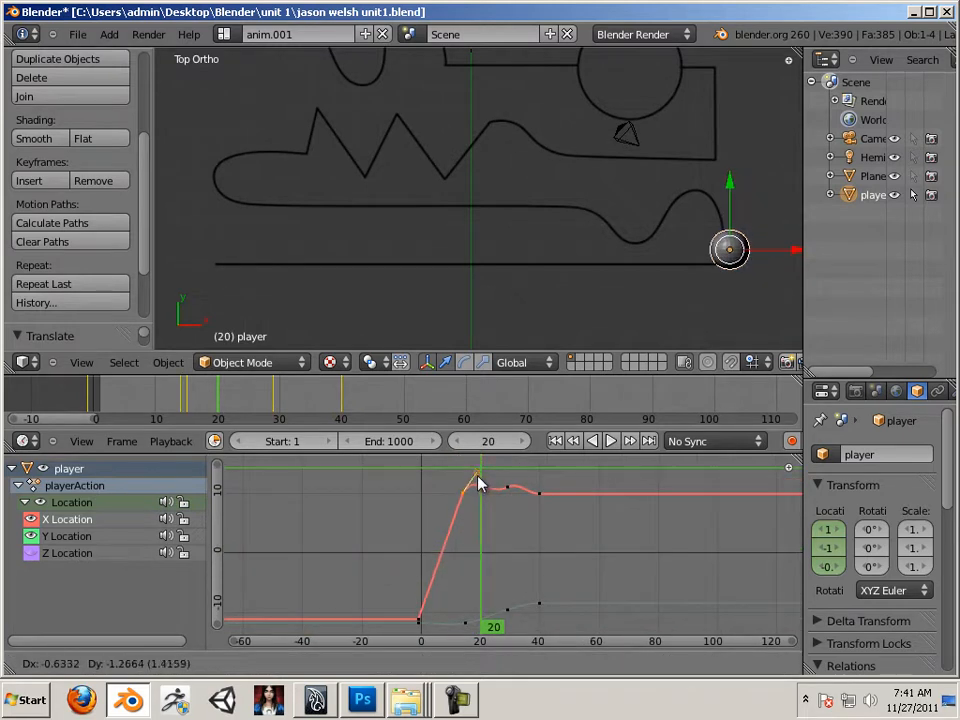
click(478, 482)
Step: At frame 23, raise the incoming handle of the X Location keyframe at frame 29 by about 1.9
scroll(490, 492, up, 2)
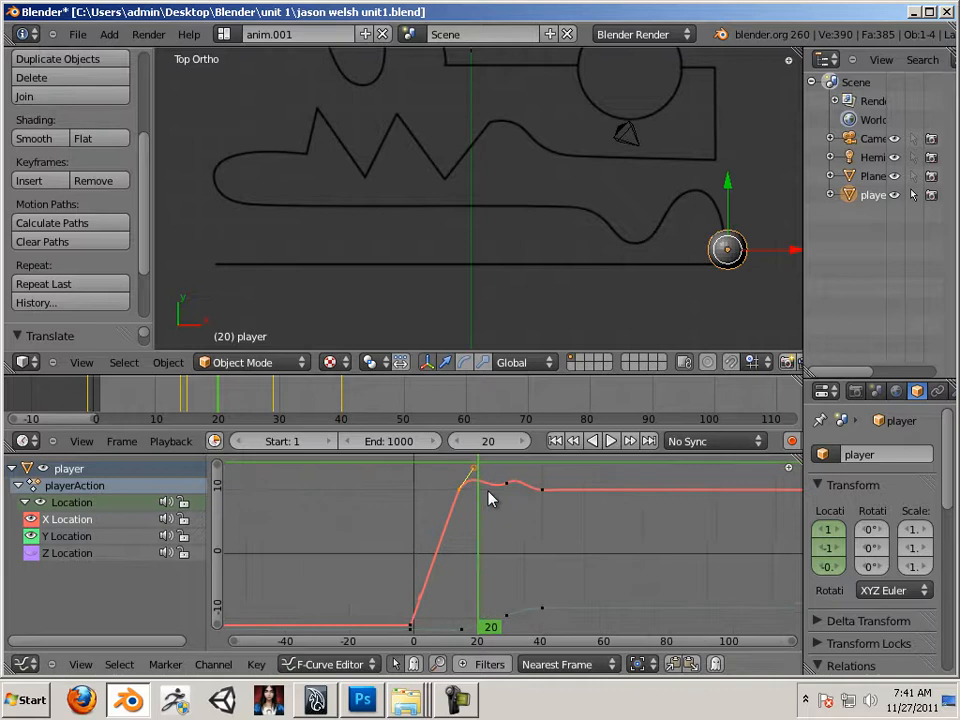
right_click(507, 480)
scroll(507, 478, up, 1)
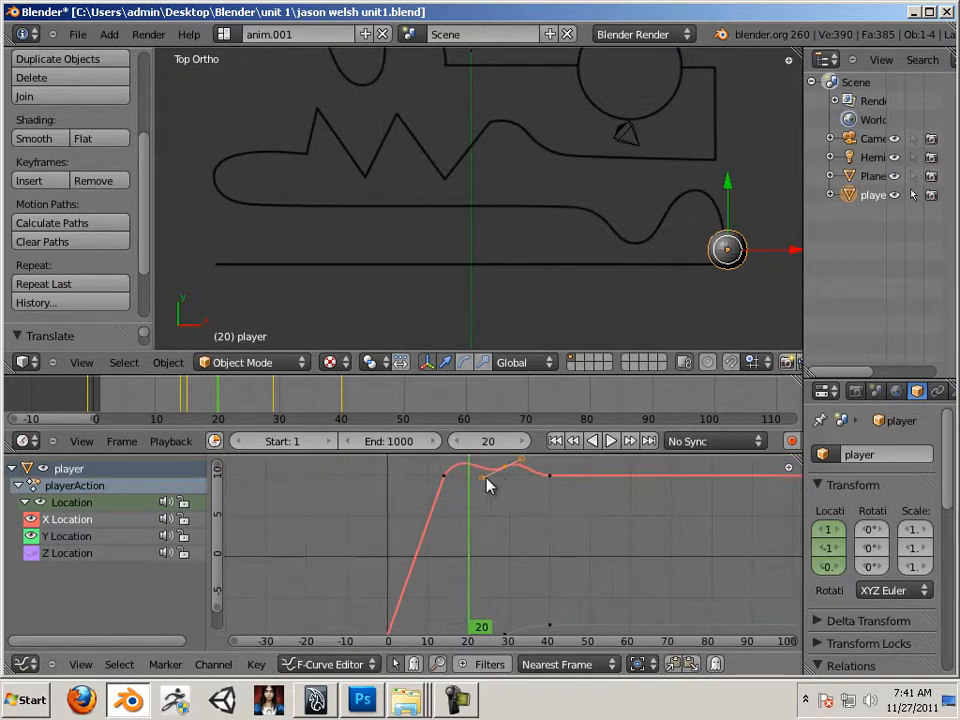
click(481, 478)
key(g)
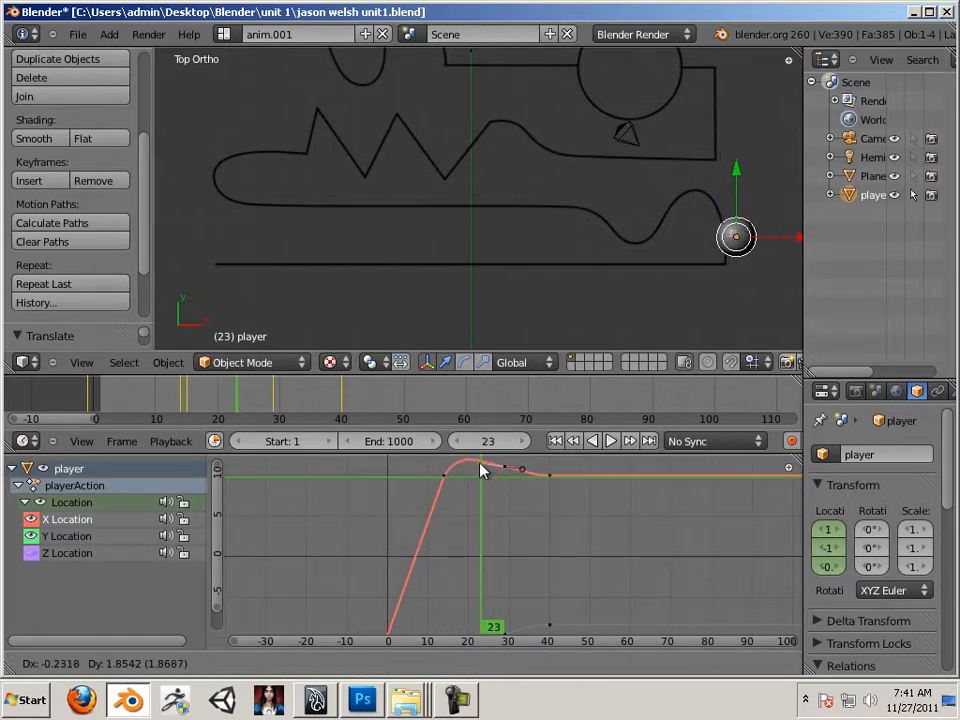
click(481, 467)
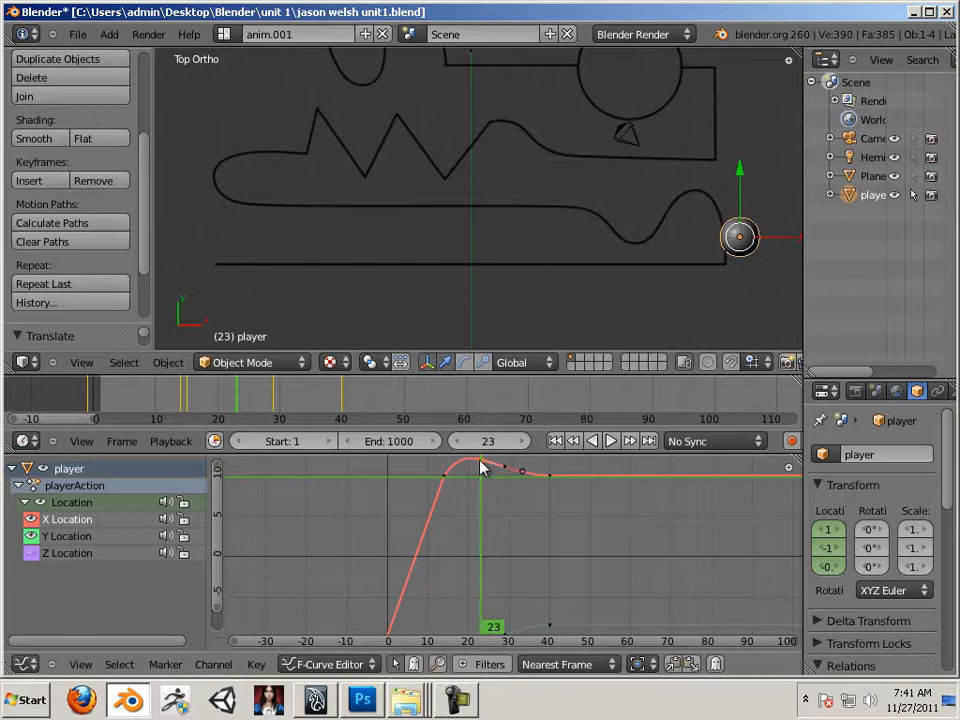
Step: Move to frame -20 and delete all of the player's X Location and Y Location keyframes in the F-Curve Editor
scroll(505, 476, down, 1)
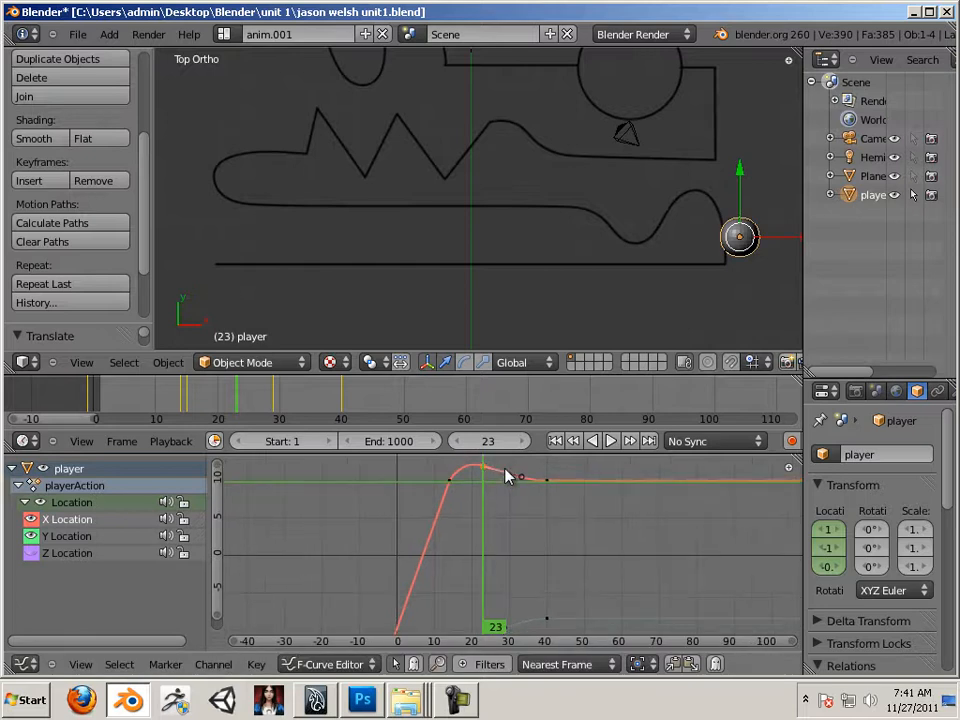
scroll(503, 497, down, 2)
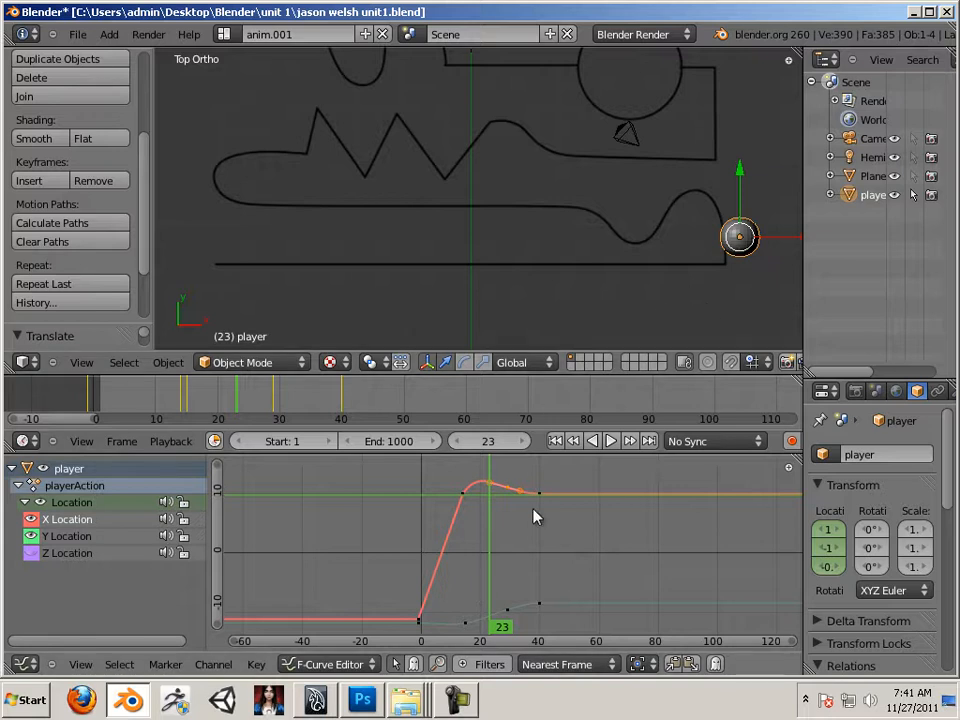
drag(497, 596, 366, 561)
scroll(413, 543, down, 1)
scroll(413, 543, down, 7)
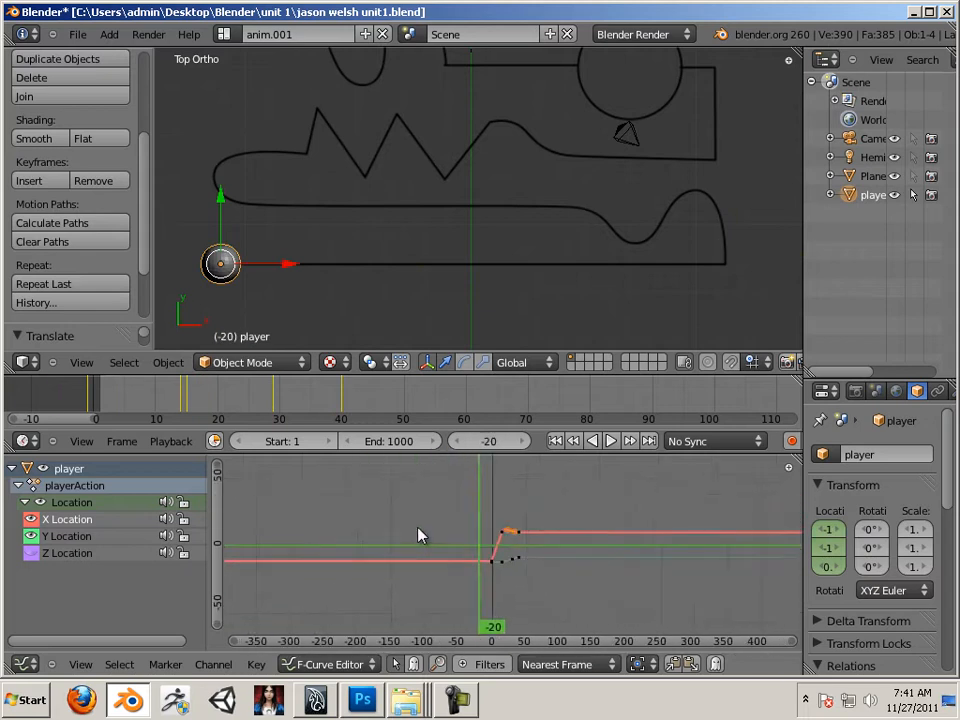
scroll(518, 549, up, 4)
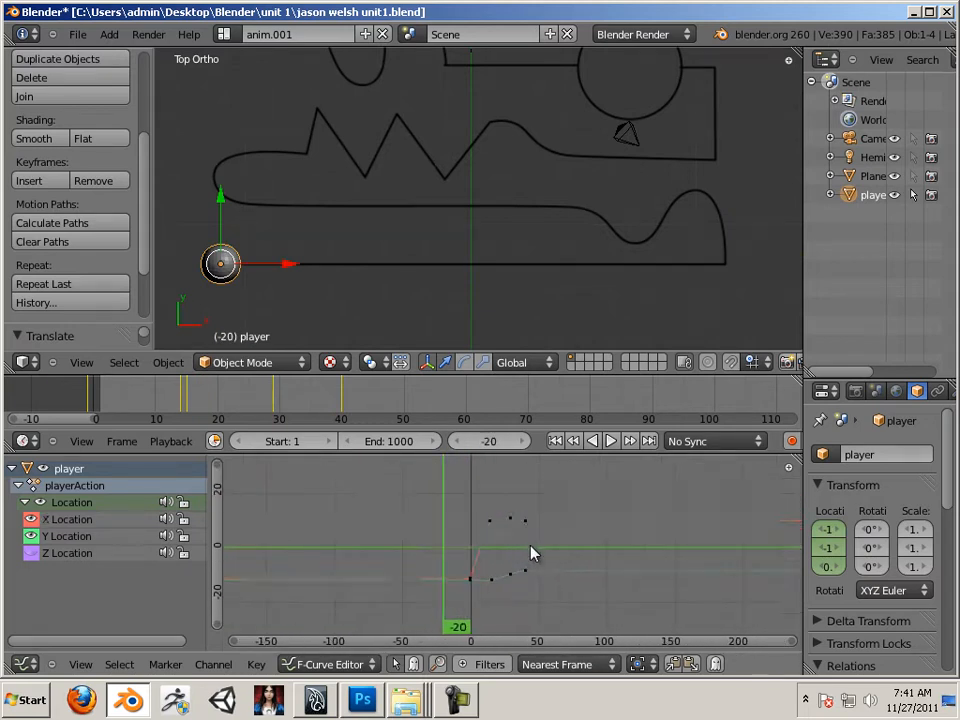
key(x)
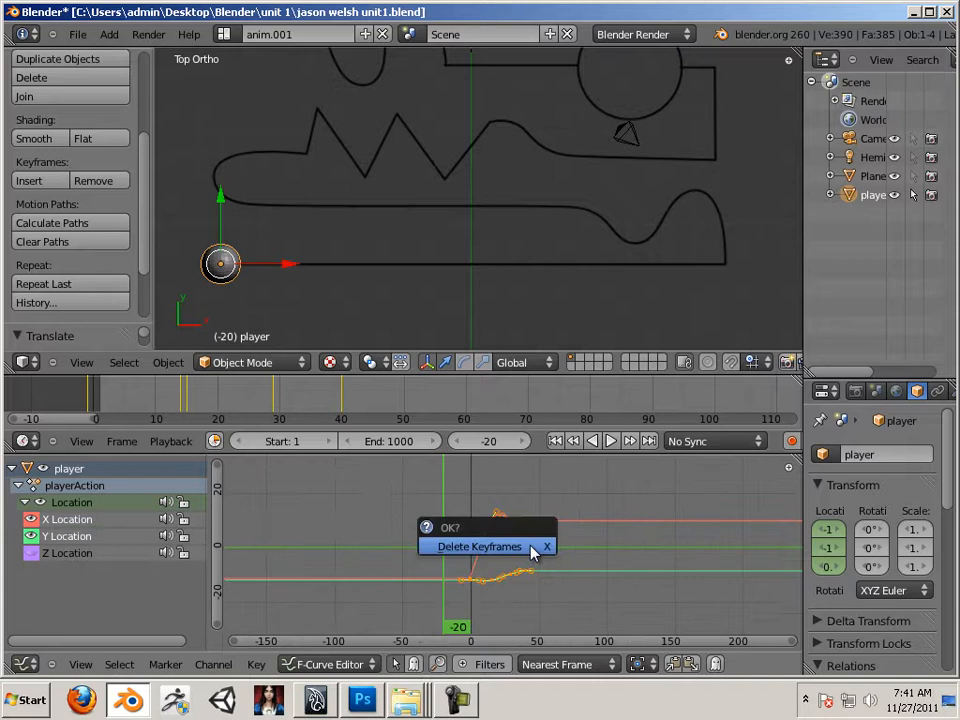
click(531, 549)
scroll(505, 551, up, 2)
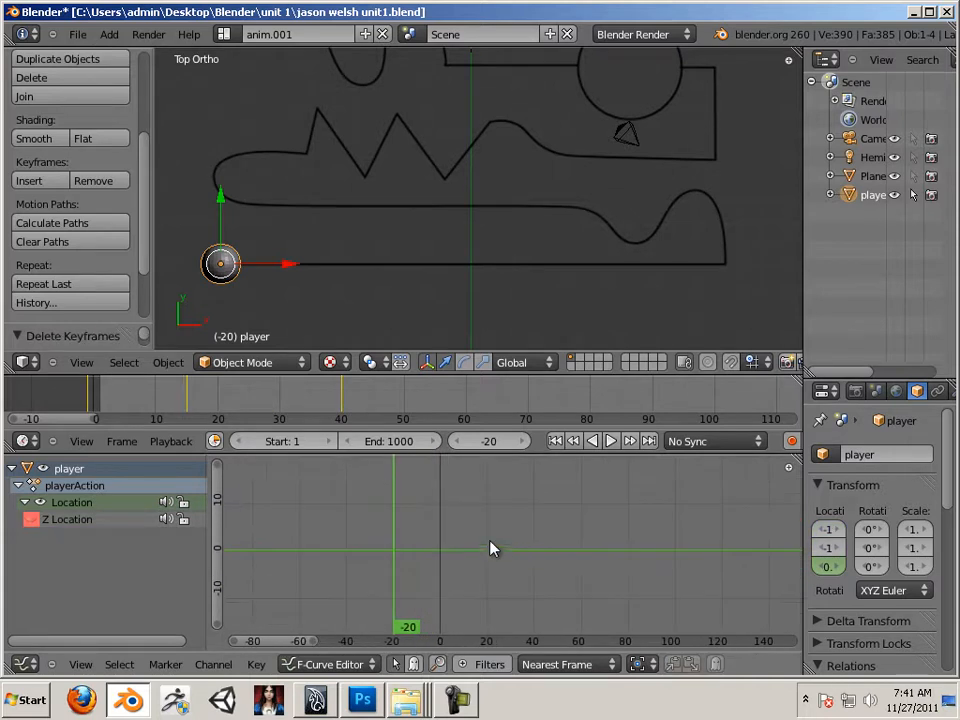
key(i)
click(285, 254)
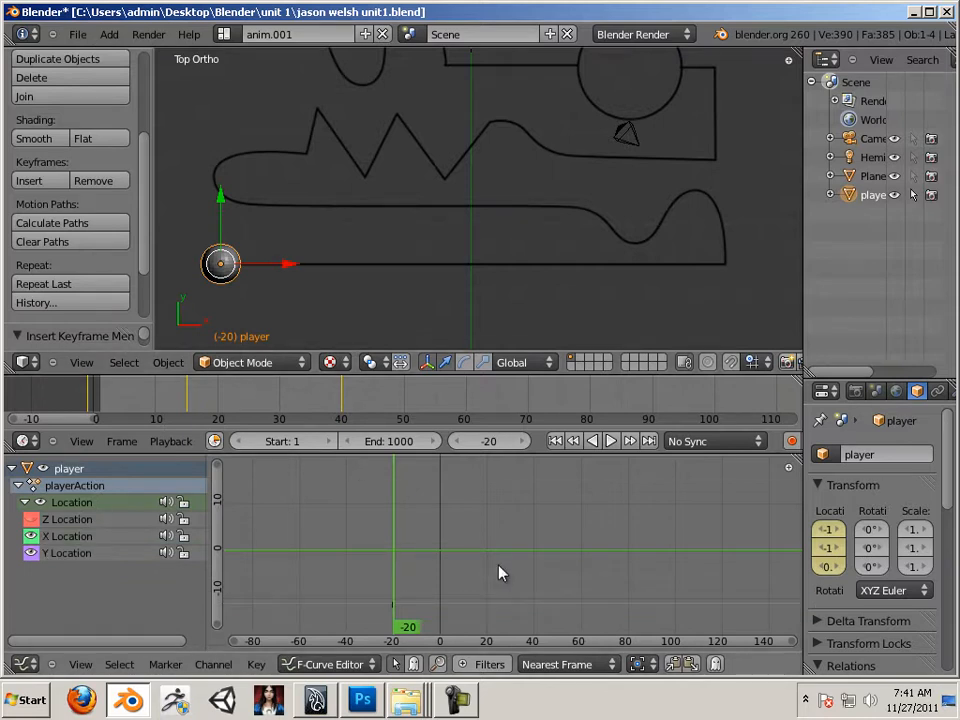
key(x)
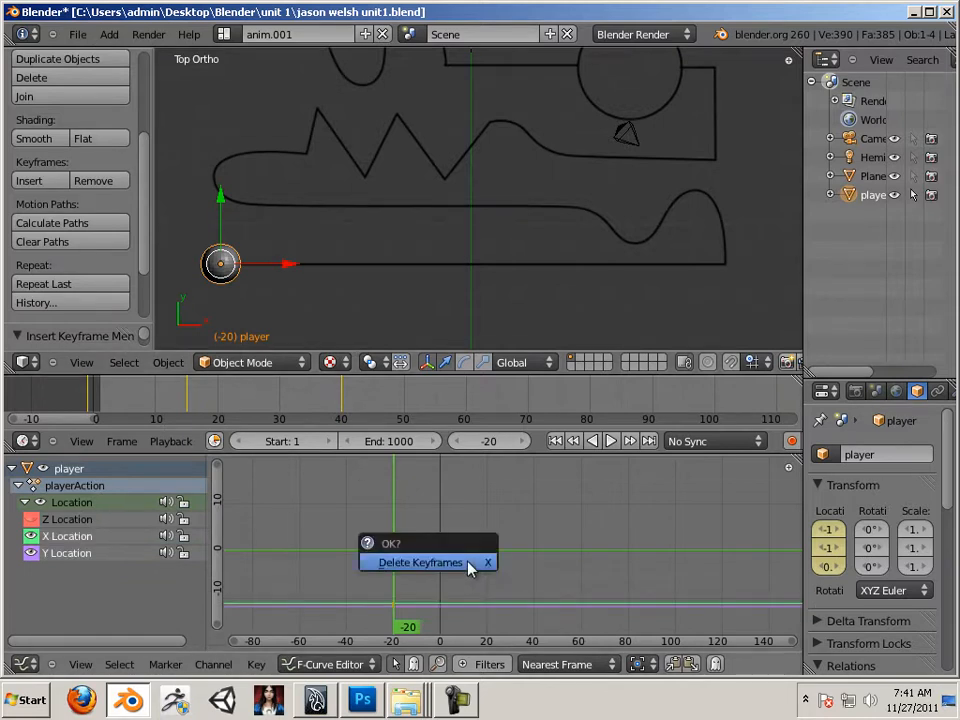
click(469, 566)
Step: Set the current frame to 0 and insert a Location keyframe for the player at the start of the track
click(447, 589)
drag(447, 589, 439, 587)
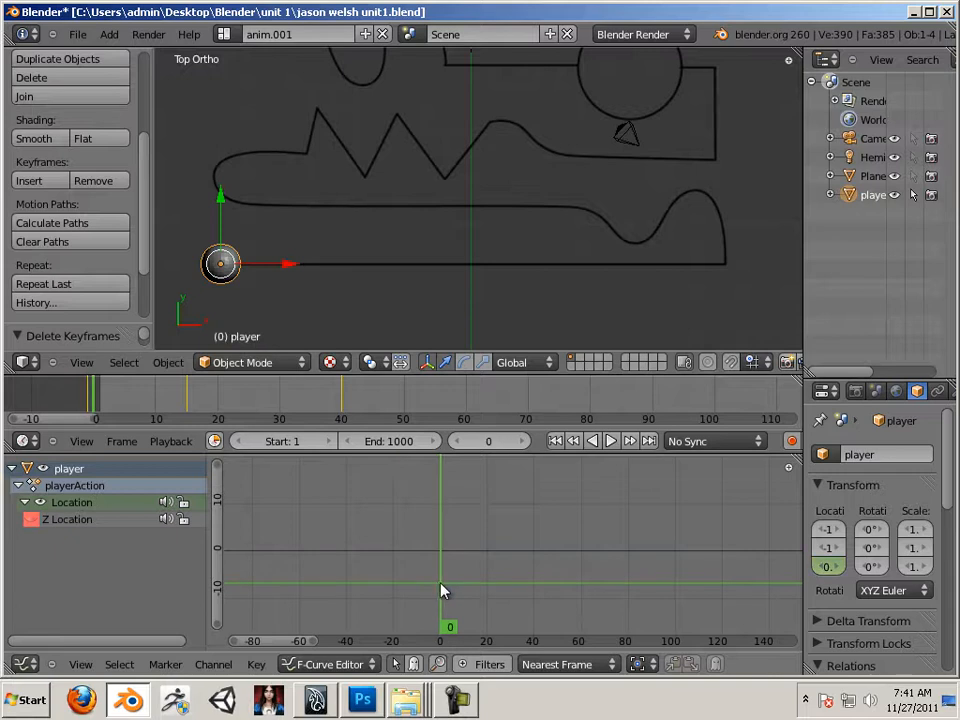
key(i)
click(313, 234)
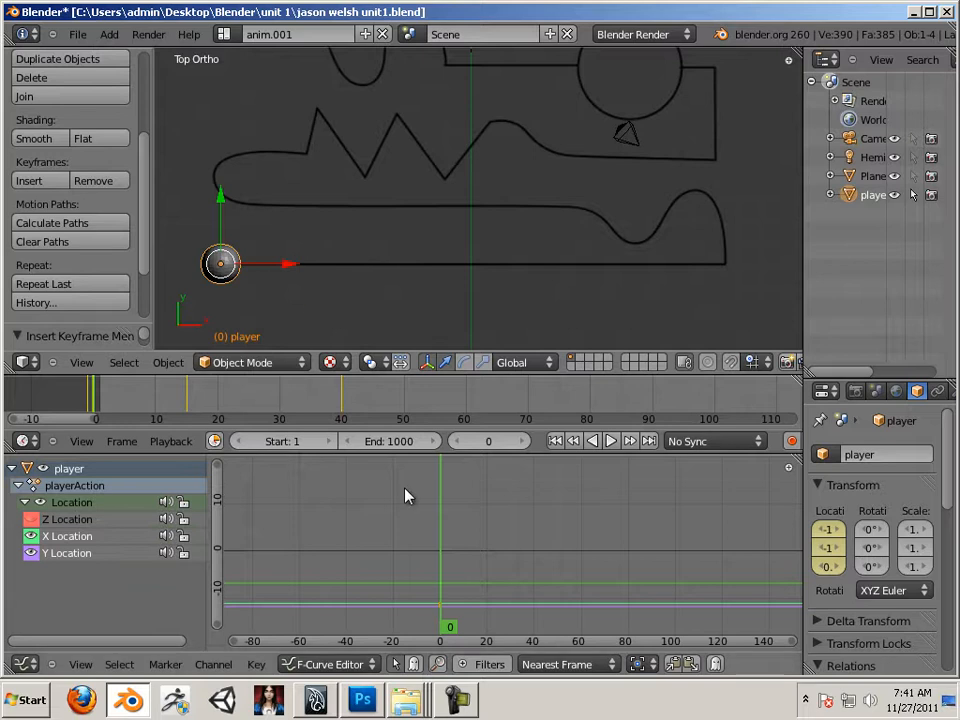
Step: At frame 39, move the player along X to the far end of the straight bottom line and insert a Location keyframe
drag(447, 525, 535, 552)
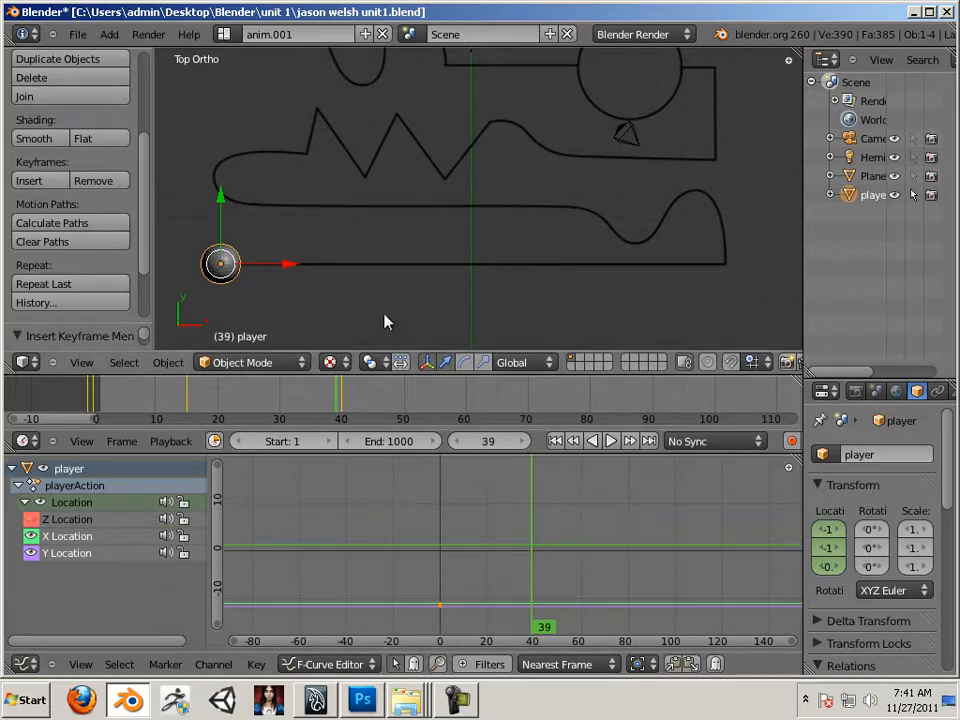
drag(295, 270, 800, 311)
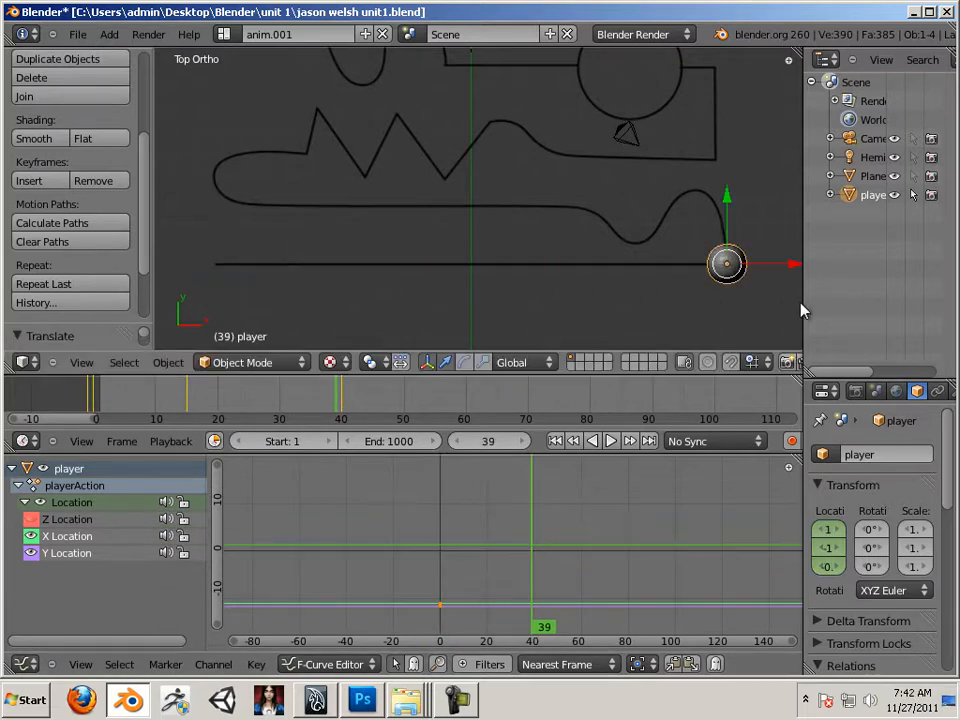
key(i)
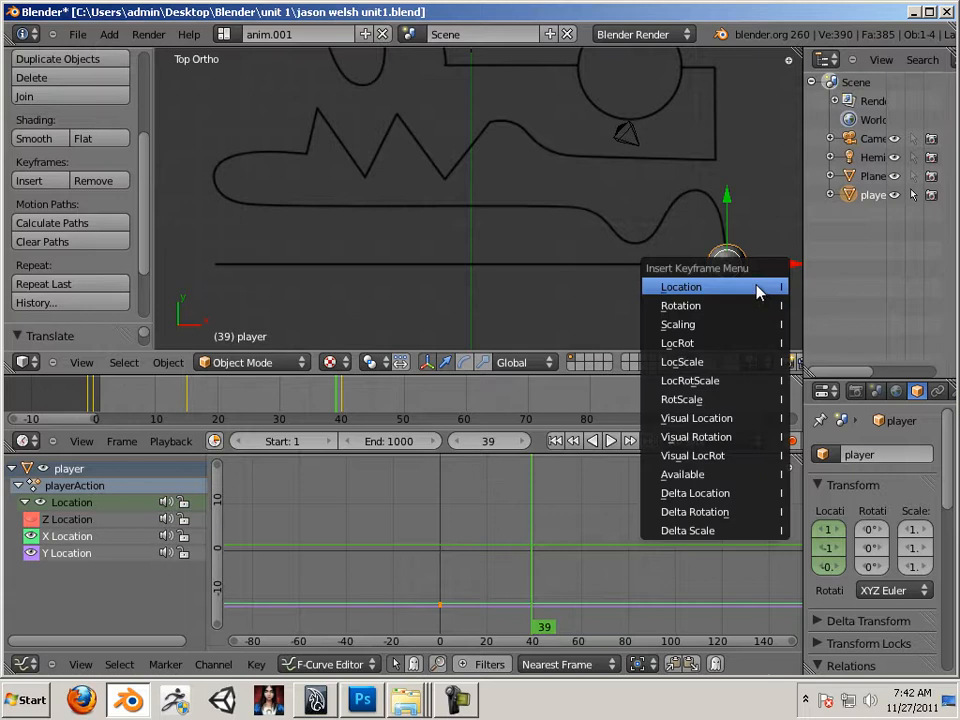
click(698, 287)
Step: At frame 59, move the player up and back along X onto the crest of the first hump and insert a Location keyframe
drag(731, 216, 736, 130)
mouse_move(590, 515)
mouse_down()
mouse_move(579, 521)
mouse_move(584, 530)
mouse_up()
drag(731, 206, 740, 123)
drag(775, 188, 746, 193)
drag(706, 132, 696, 133)
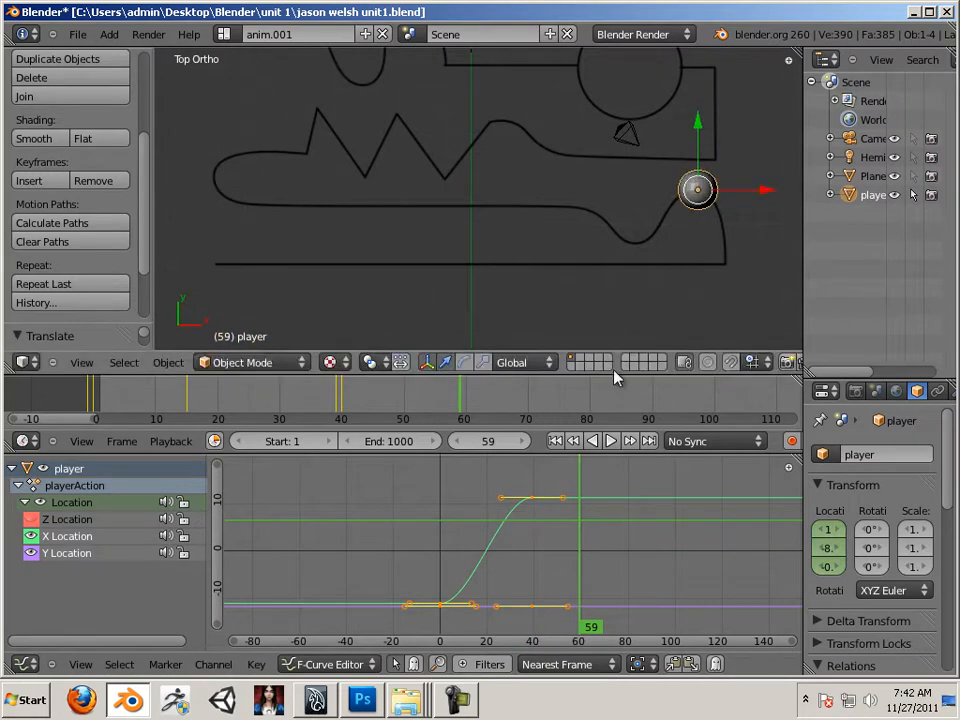
key(i)
click(592, 350)
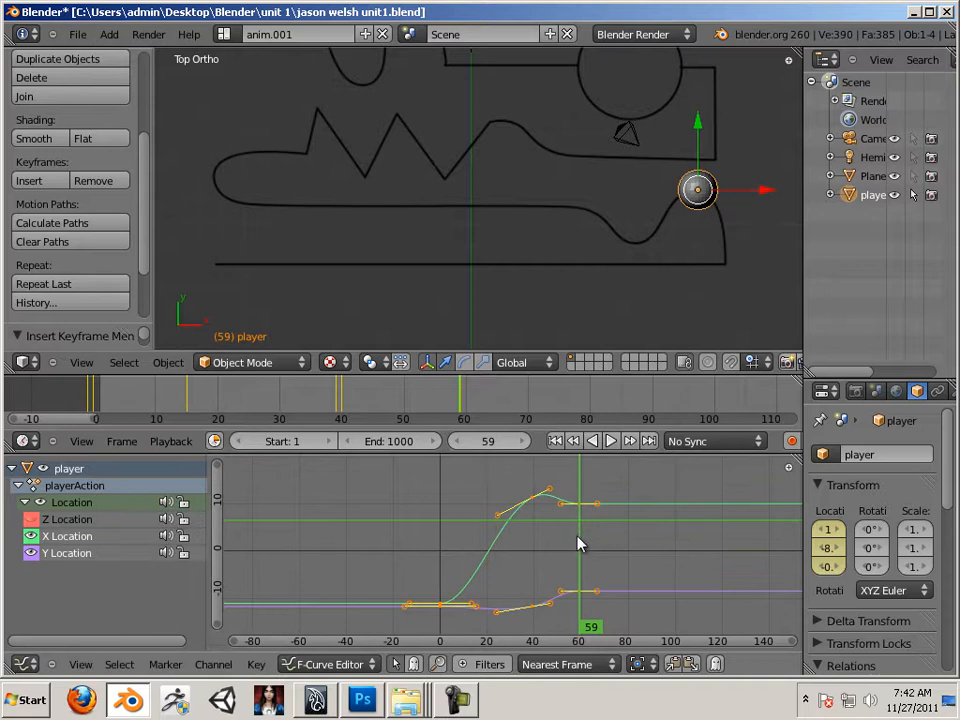
Step: Scrub between frames -19 and 82 to preview the player's motion, and examine the rest of the drawn track
drag(578, 543, 396, 480)
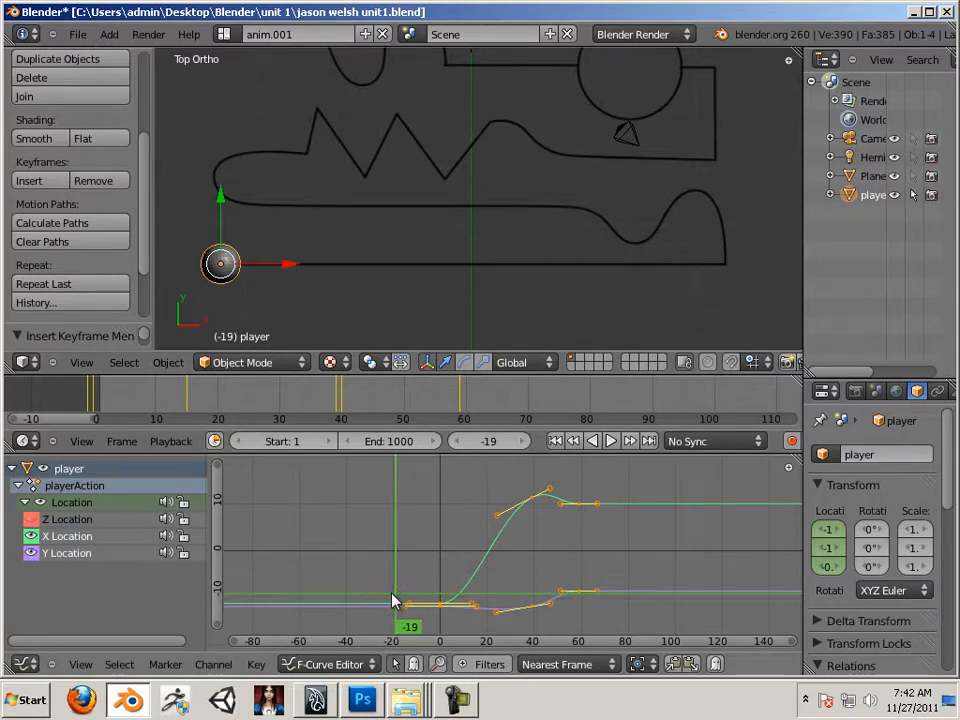
drag(394, 600, 635, 598)
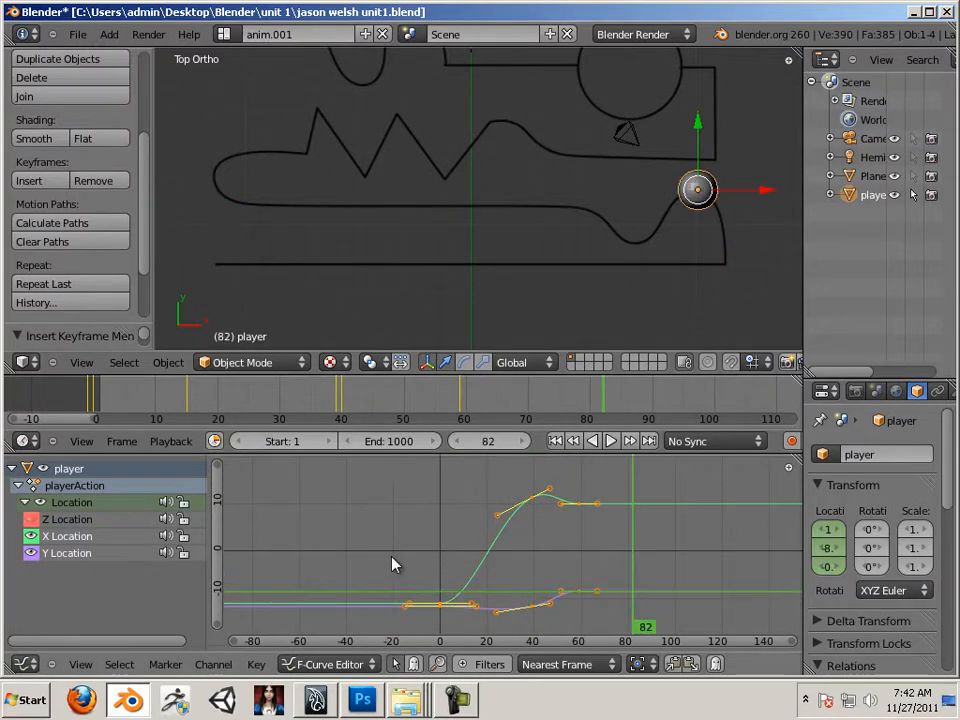
scroll(447, 290, down, 5)
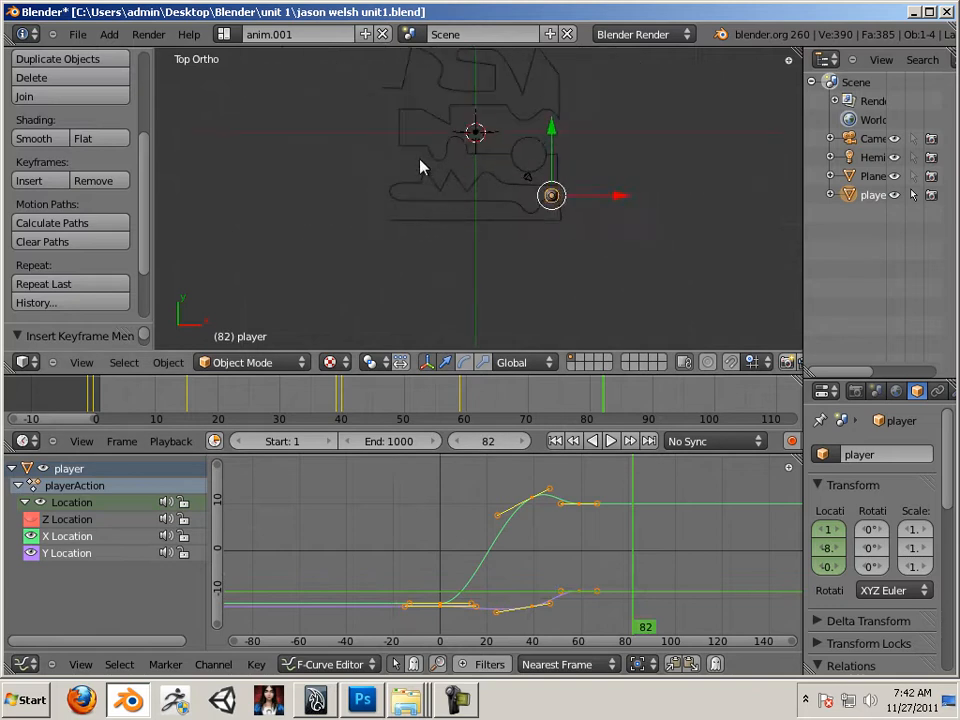
scroll(379, 228, up, 3)
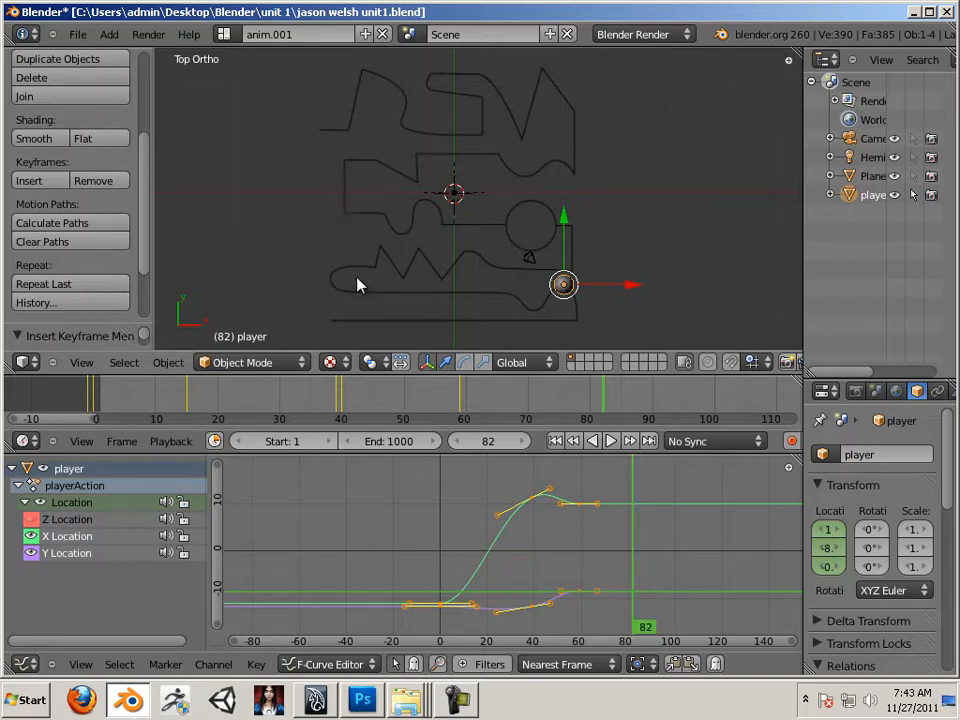
scroll(476, 274, up, 4)
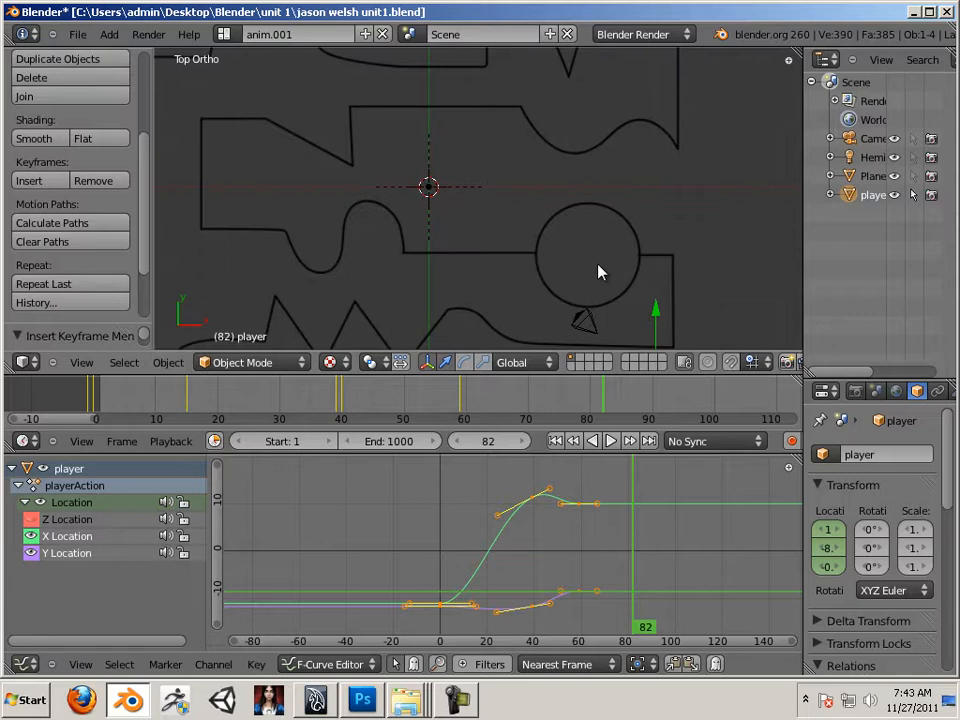
scroll(585, 270, down, 5)
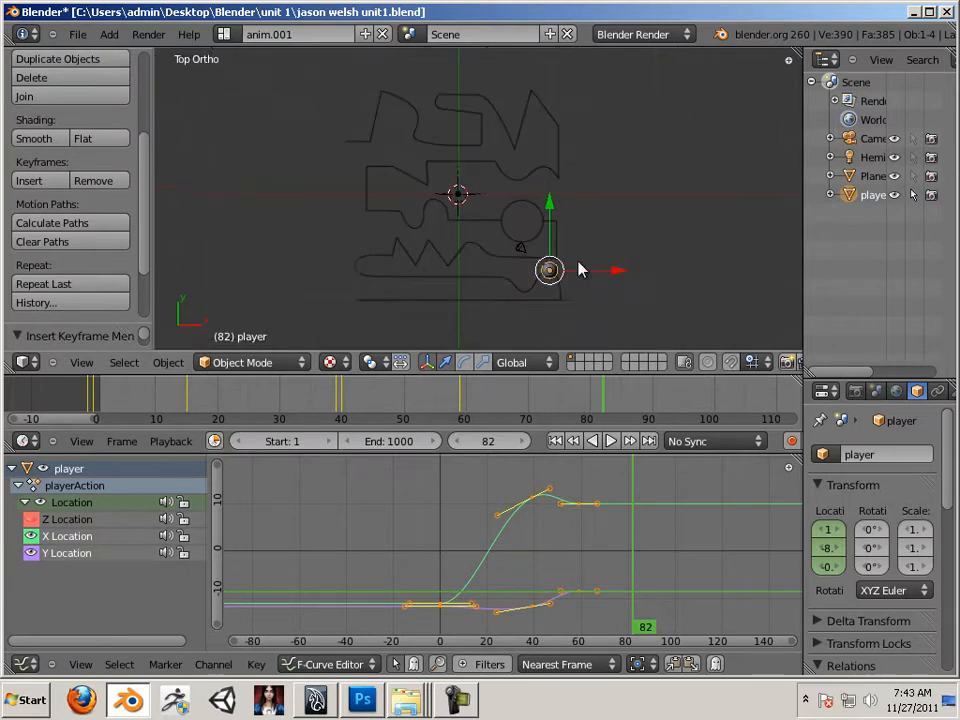